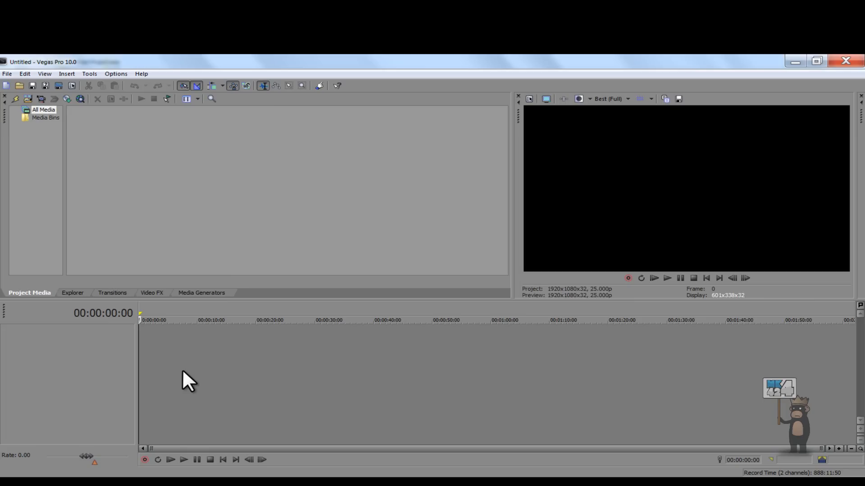
Start a new project and choose a pixel aspect ratio of 1.0000 (Square) in its video settings
click(6, 74)
click(6, 85)
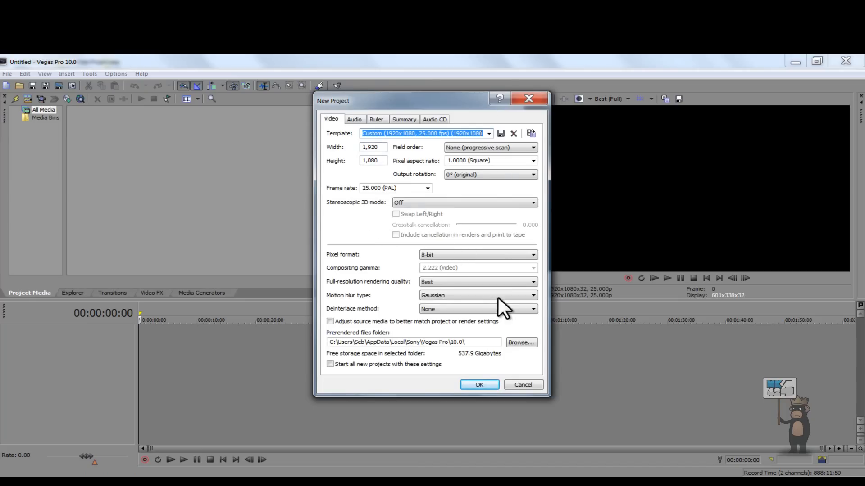
click(386, 147)
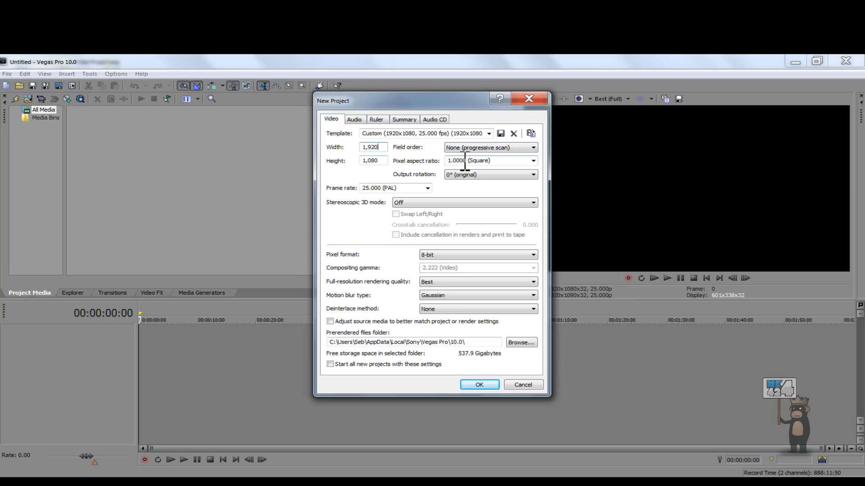
click(532, 161)
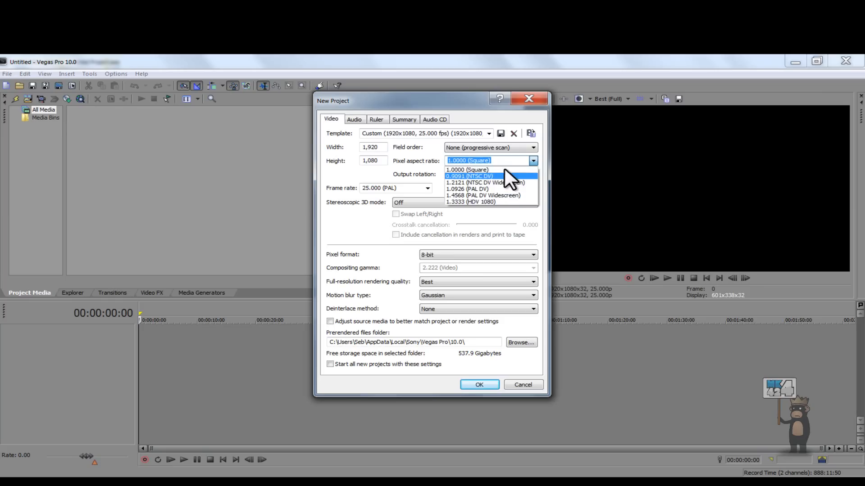
click(507, 169)
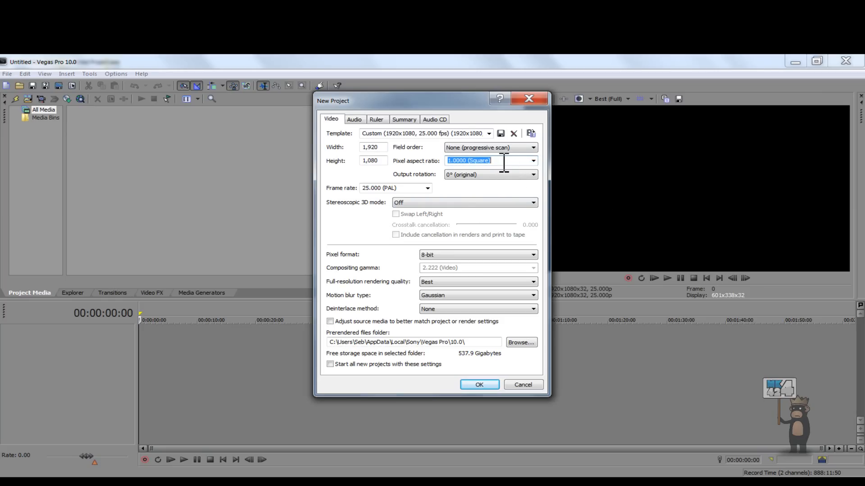
Choose a project frame rate of 25.000 (PAL) and keep the full-resolution rendering quality at Best
click(404, 188)
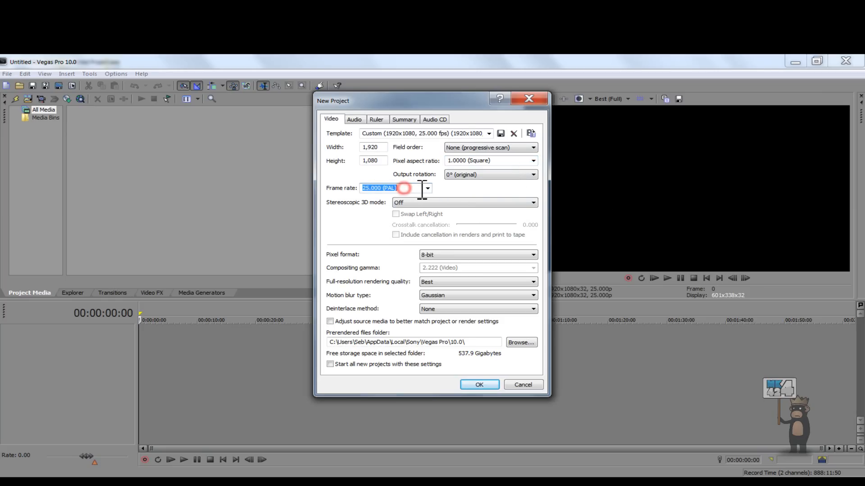
click(413, 188)
click(427, 188)
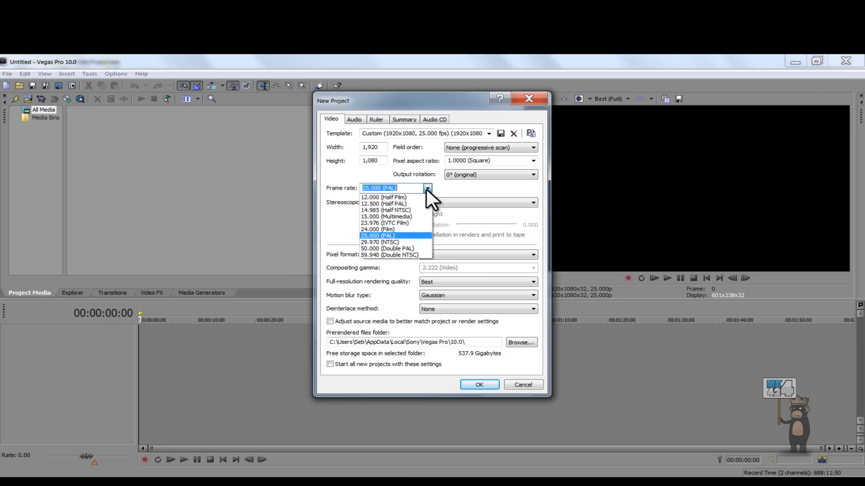
click(396, 235)
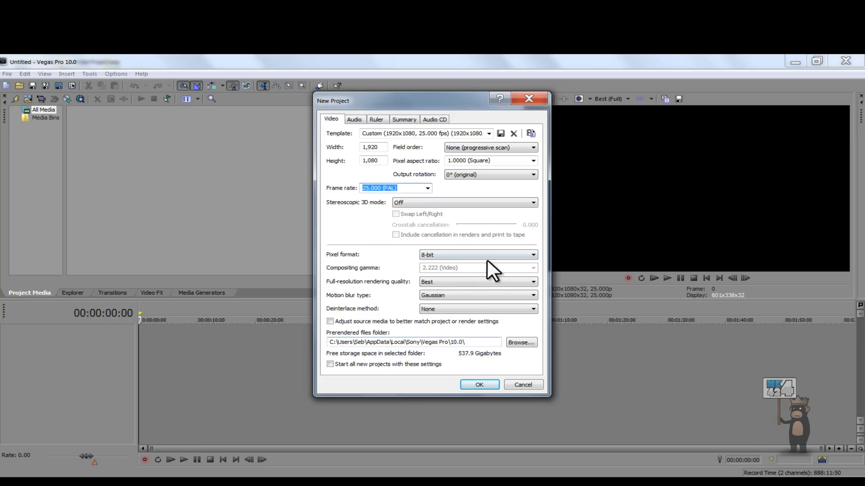
click(452, 283)
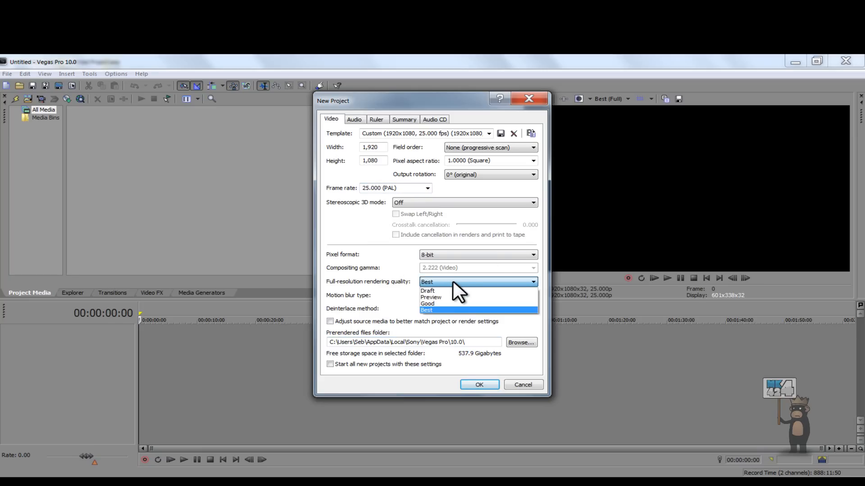
click(453, 282)
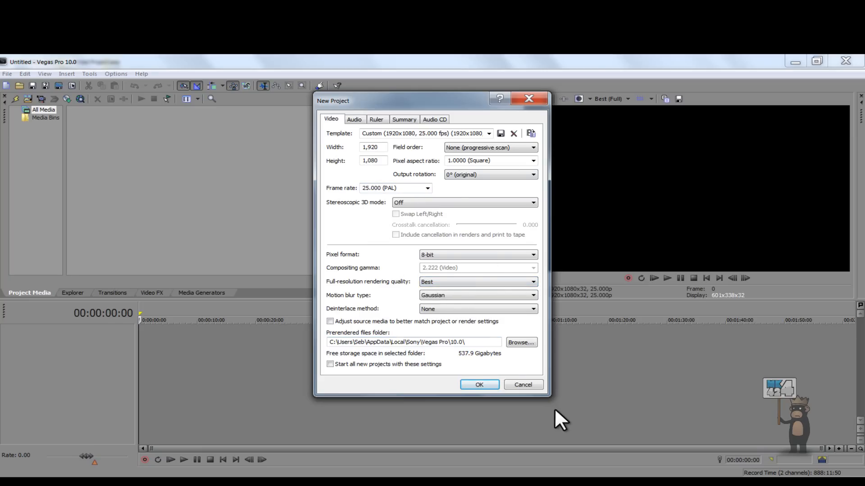
Set the project's audio resample and stretch quality to Best, keeping the master bus mode on Stereo
click(355, 120)
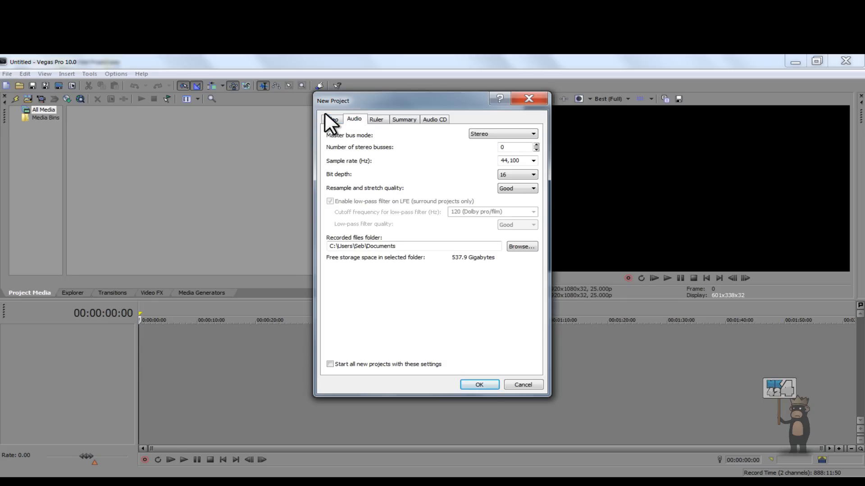
click(521, 172)
click(520, 171)
click(518, 188)
click(509, 211)
click(328, 119)
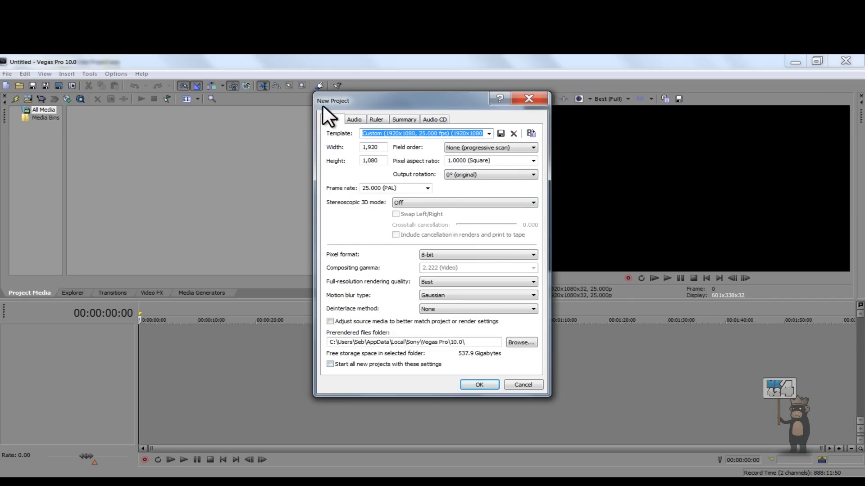
click(352, 120)
click(497, 131)
click(497, 132)
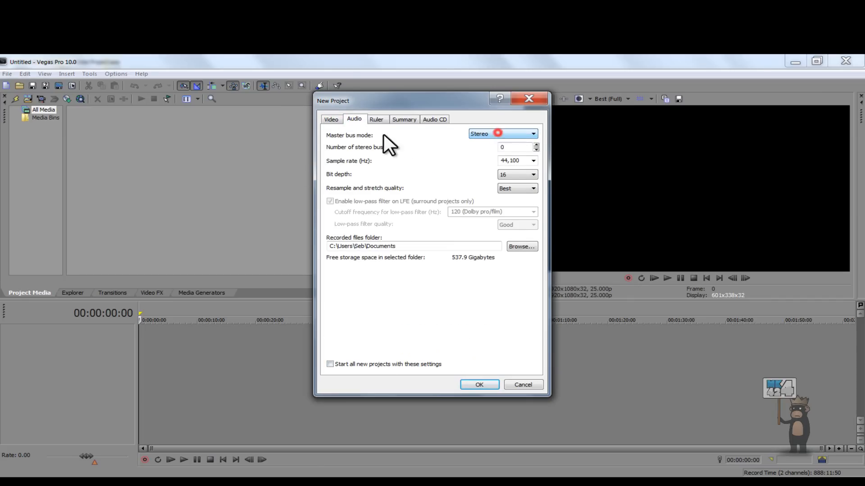
Make these settings the default for all new projects and create the project
click(328, 120)
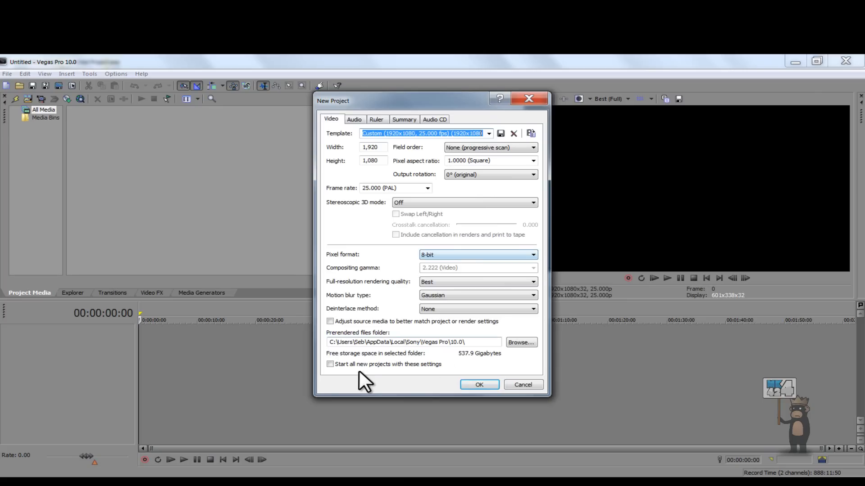
click(330, 364)
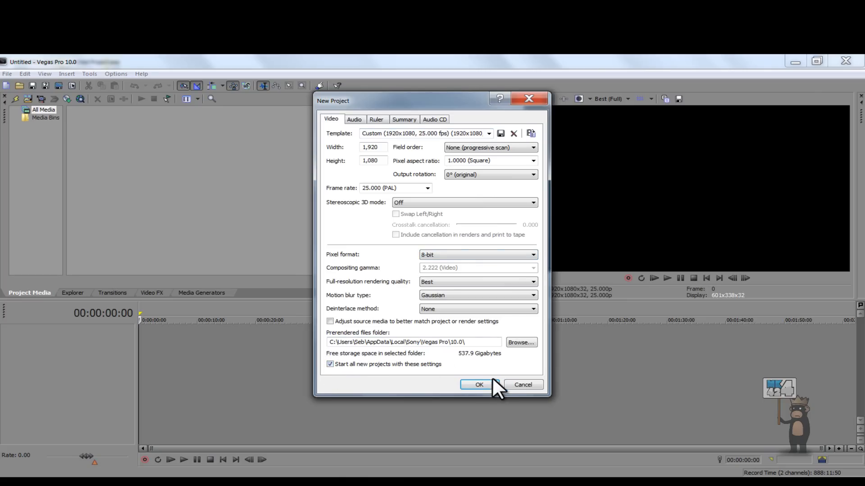
click(481, 383)
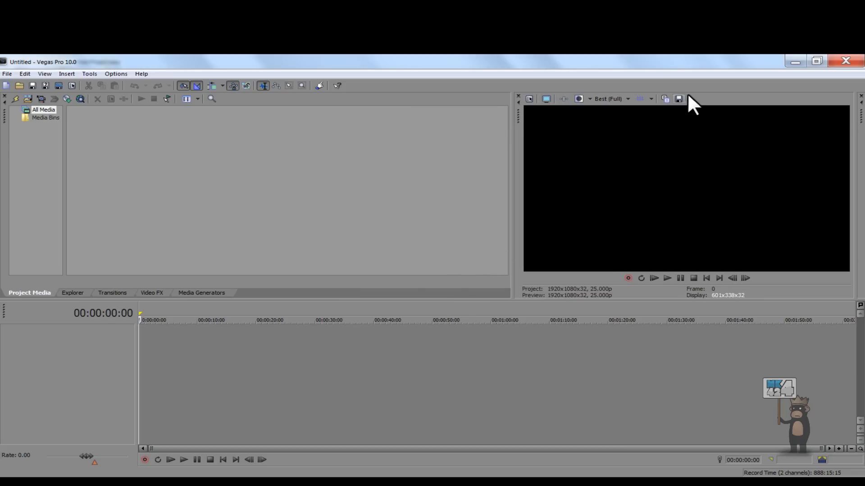
Check the full-screen video preview and examine the available preview quality levels and their resolution options
click(546, 98)
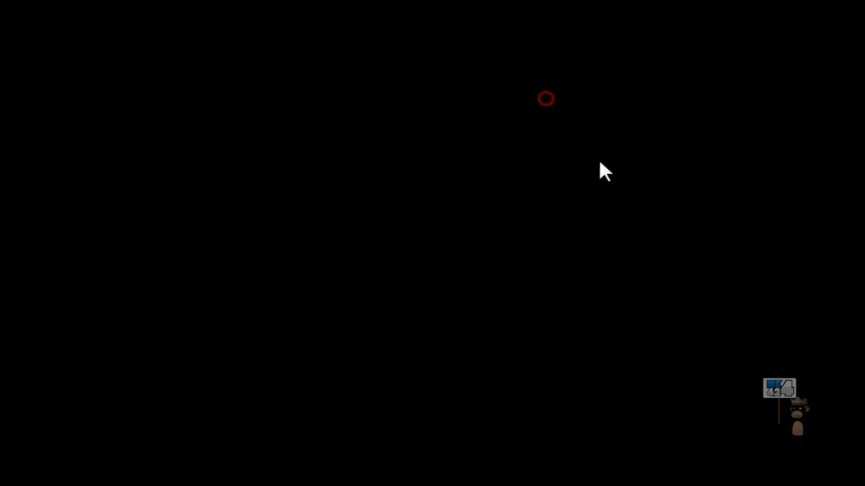
key(Escape)
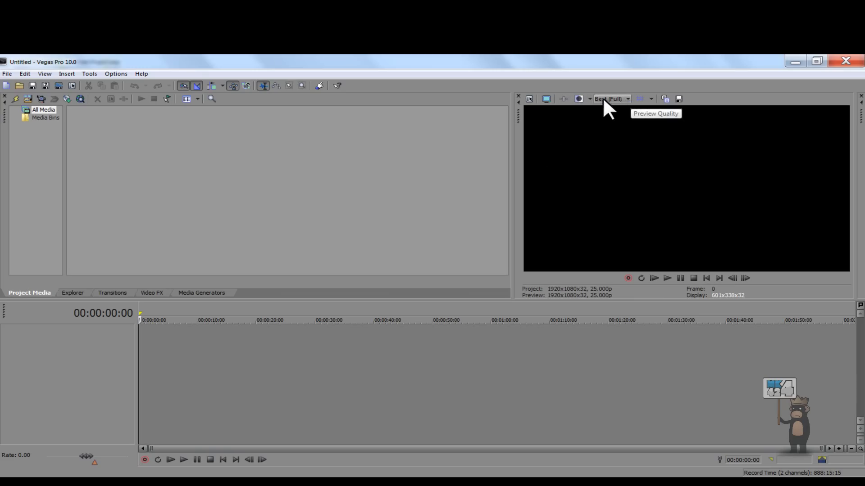
click(627, 99)
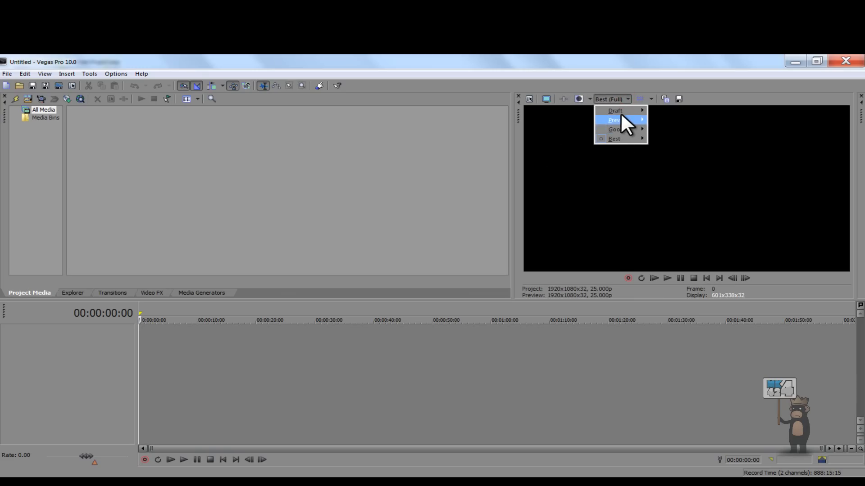
mouse_move(623, 122)
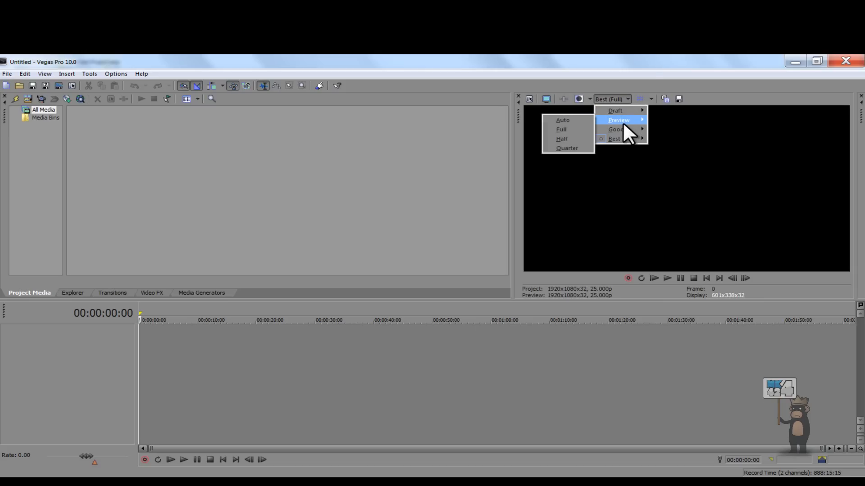
click(643, 71)
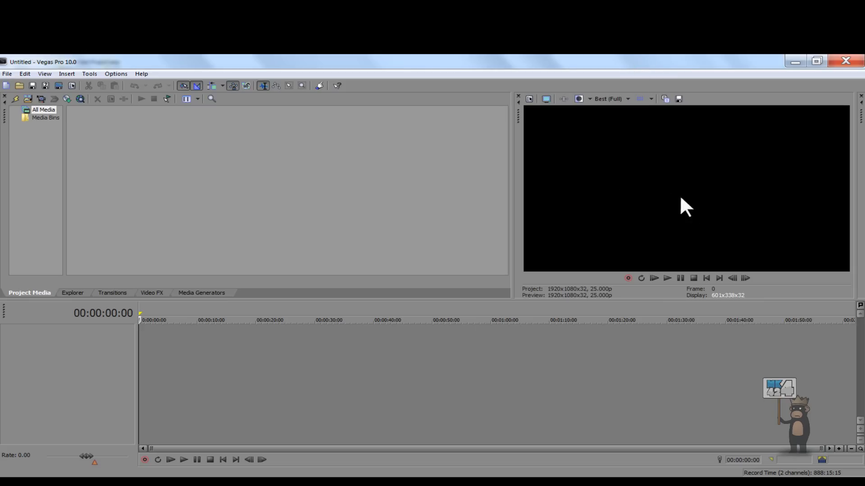
click(616, 97)
mouse_move(618, 109)
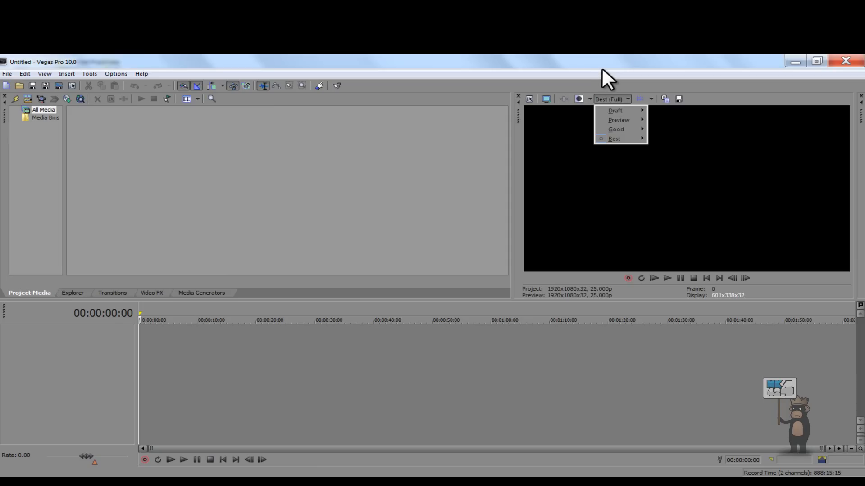
mouse_move(624, 137)
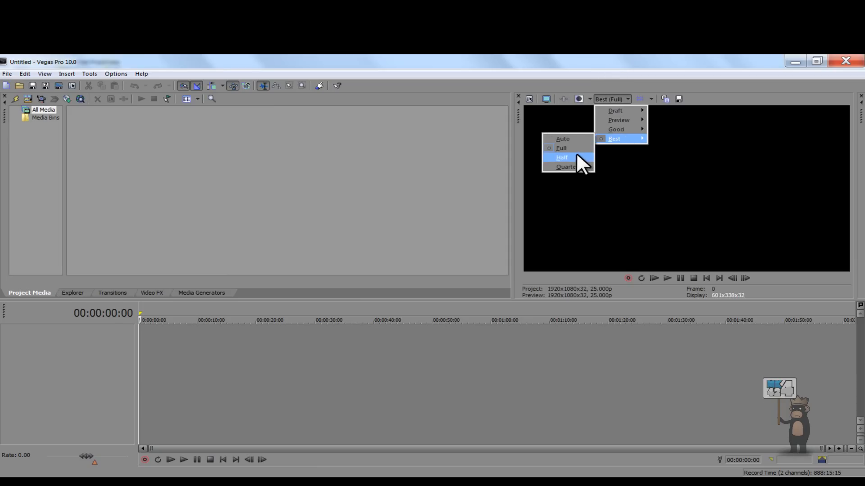
click(625, 53)
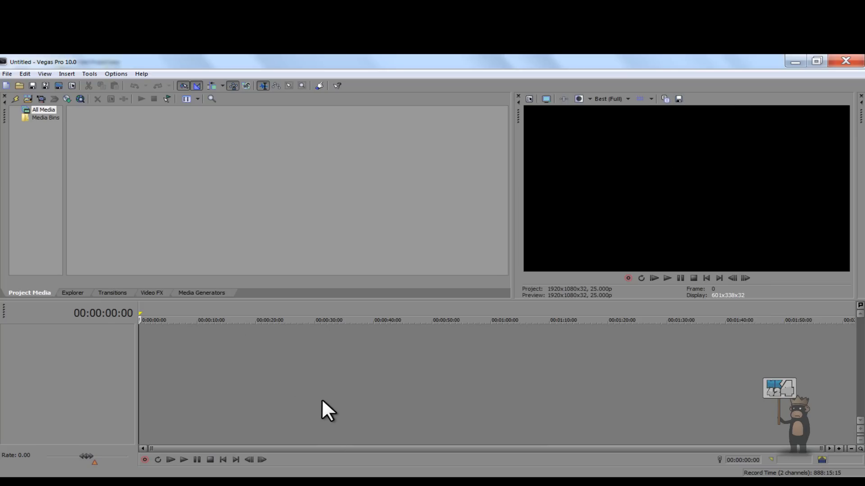
Import the clip 01561 from the Footage folder into the project media
click(561, 482)
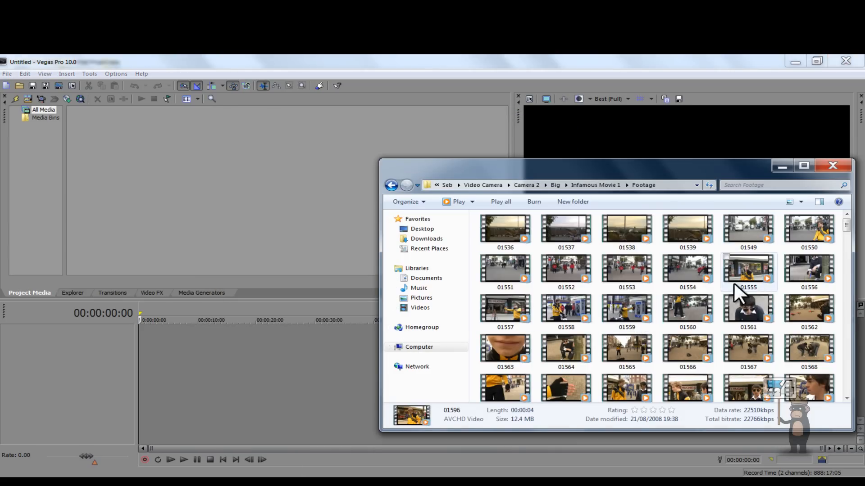
drag(754, 306, 148, 178)
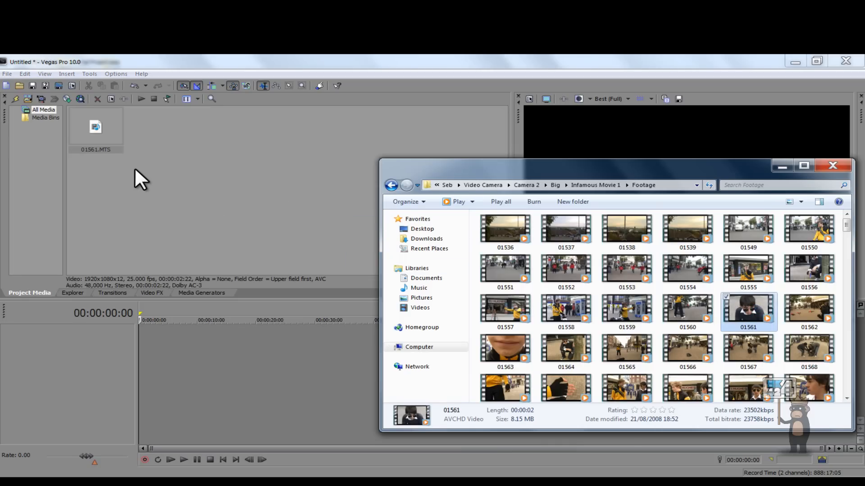
click(158, 165)
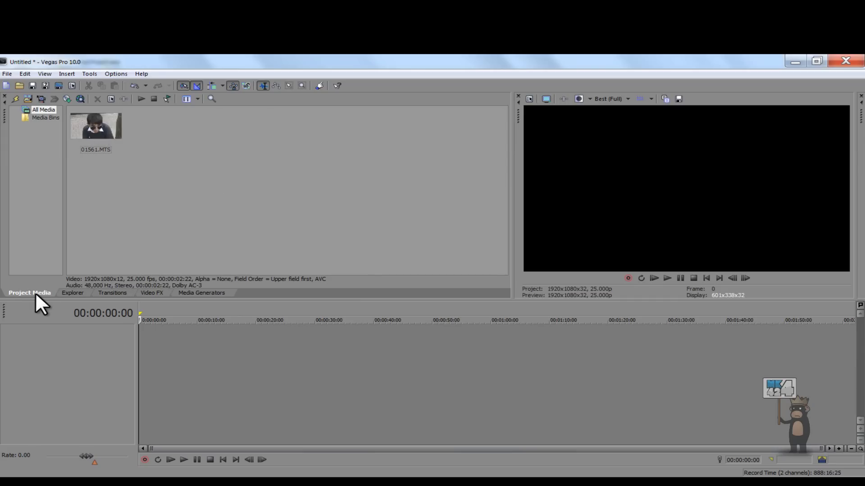
click(72, 293)
click(113, 292)
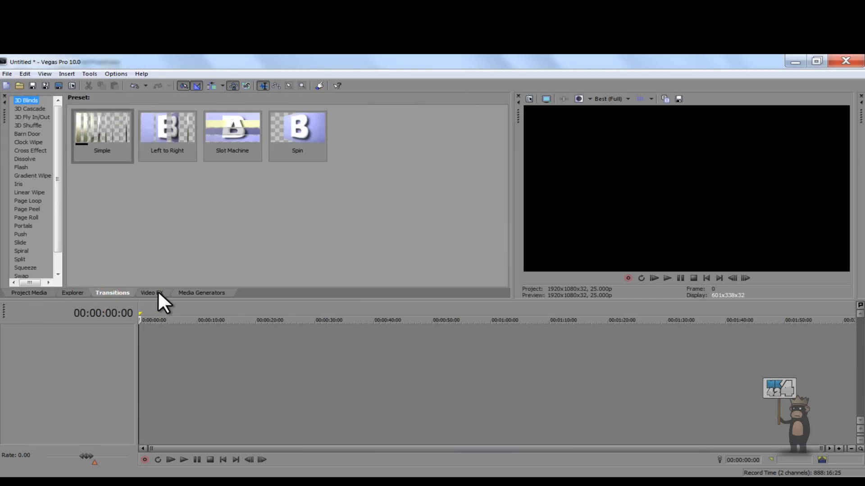
click(157, 293)
click(30, 293)
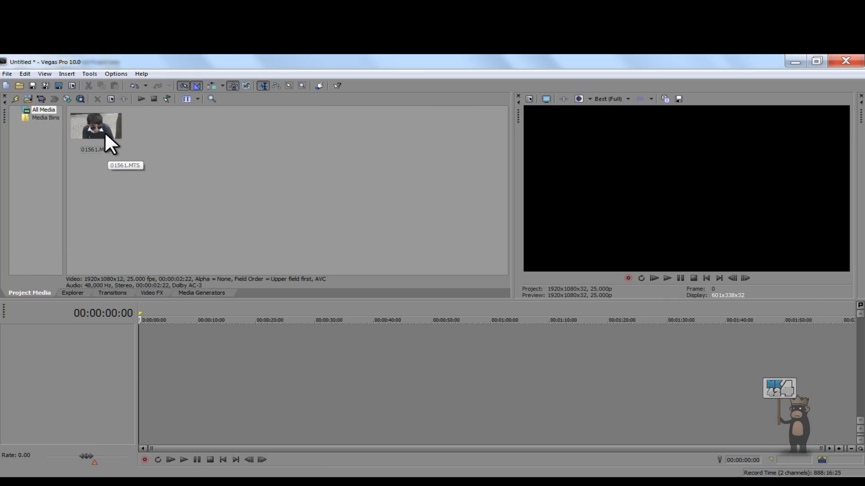
Place the clip 01561.MTS at the start of the timeline and select its audio track
drag(92, 124, 134, 345)
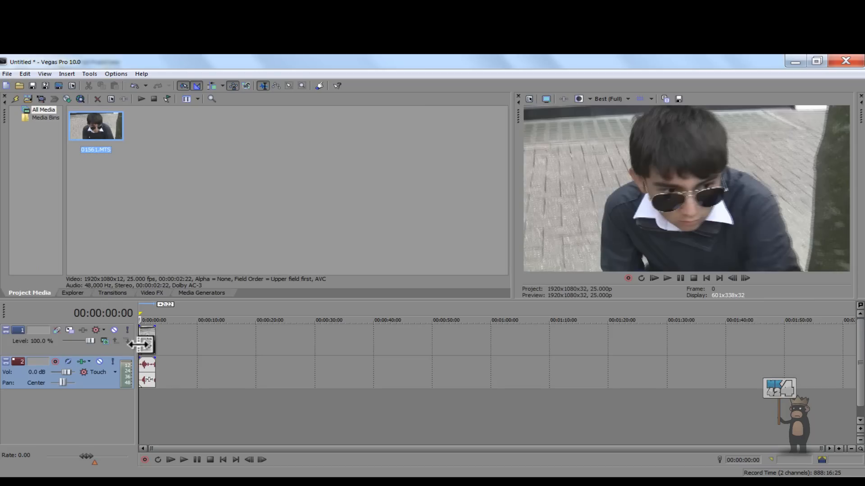
scroll(147, 337, up, 5)
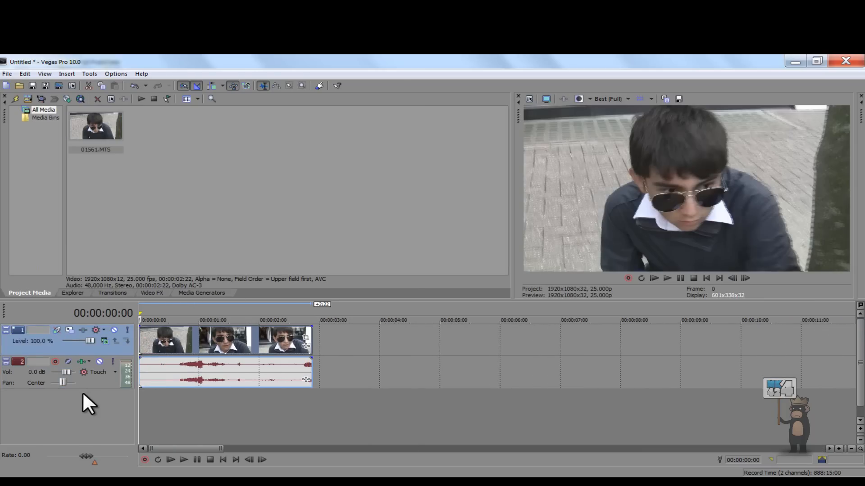
click(86, 379)
click(91, 343)
click(83, 381)
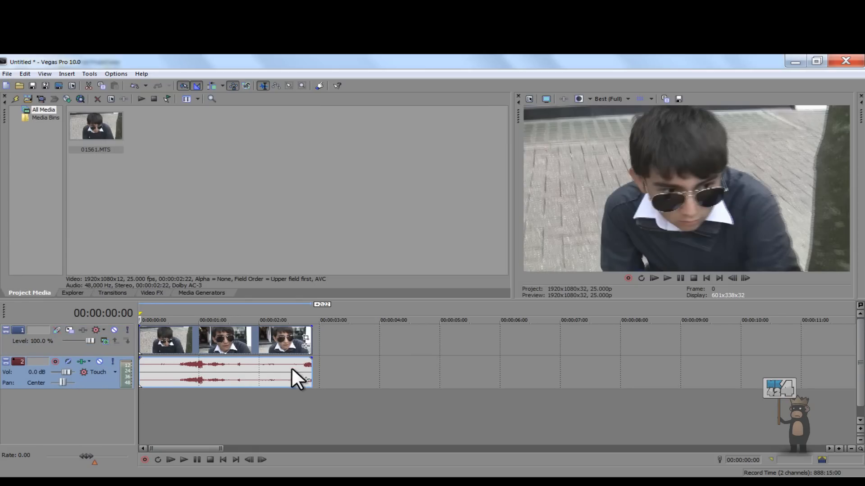
Preview frames at several points along the clip, finishing with the cursor at 00:00:01:02
click(141, 395)
click(161, 394)
click(174, 386)
click(203, 396)
click(305, 399)
click(380, 402)
click(250, 400)
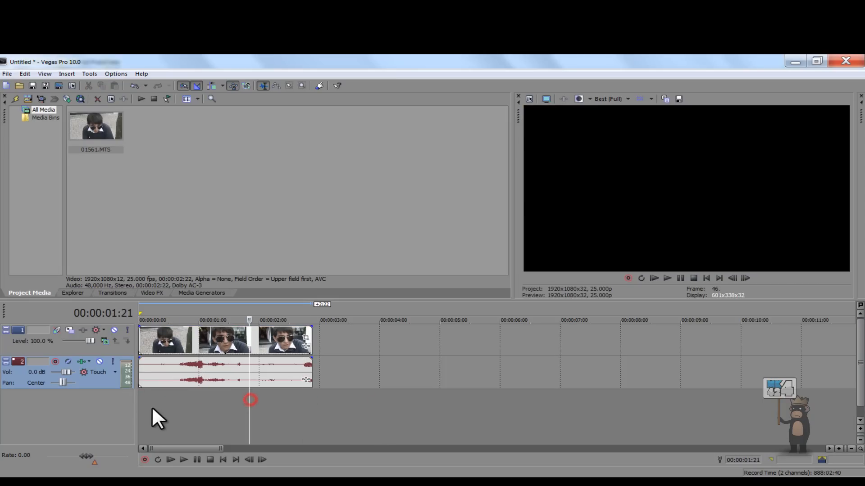
click(153, 408)
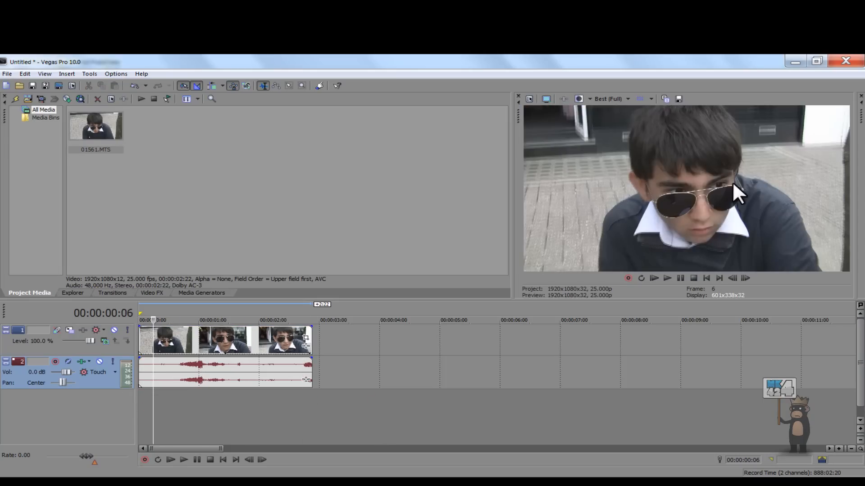
click(201, 394)
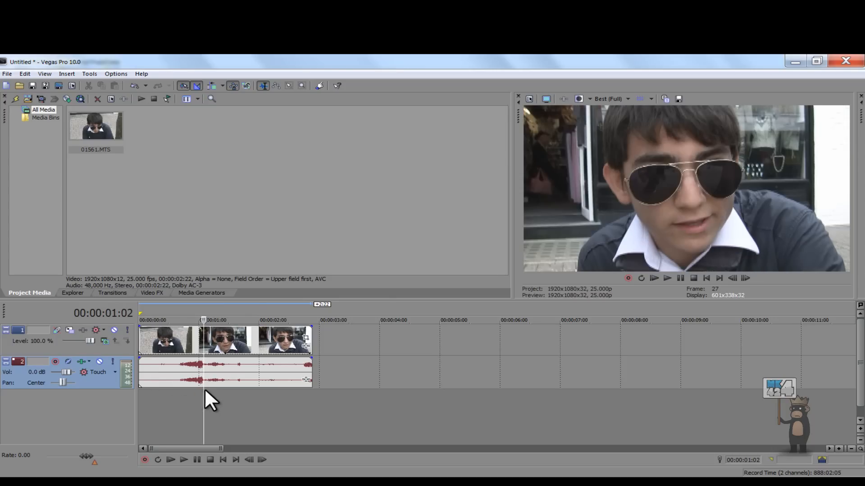
scroll(221, 400, up, 3)
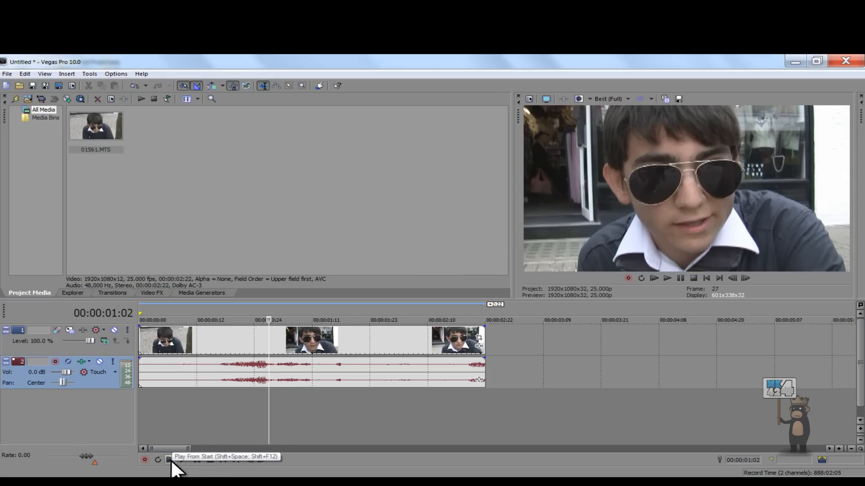
Play part of the clip, stop playback and place the timeline cursor at 00:00:00:23
click(184, 459)
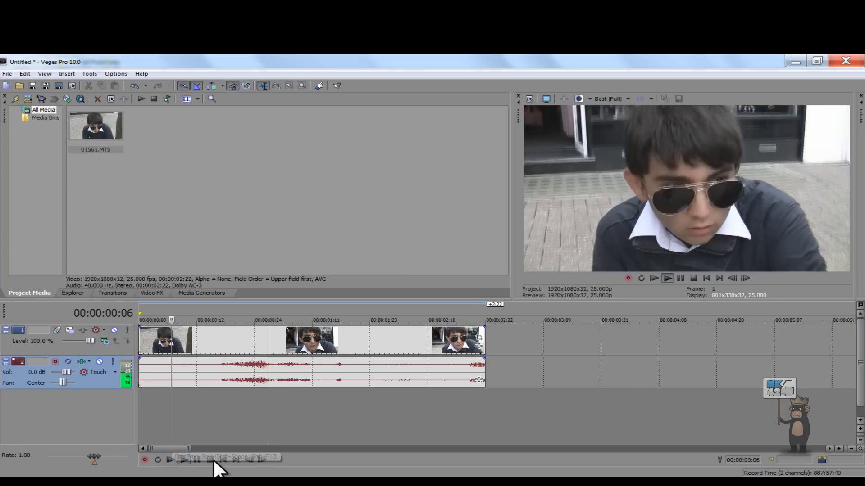
click(211, 460)
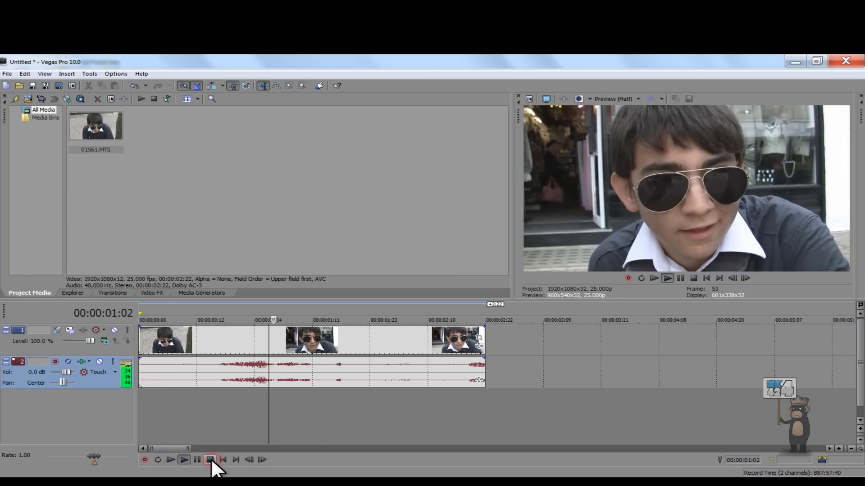
click(250, 370)
Set the video preview quality to Draft (Quarter) and preview other frames of the clip
click(626, 99)
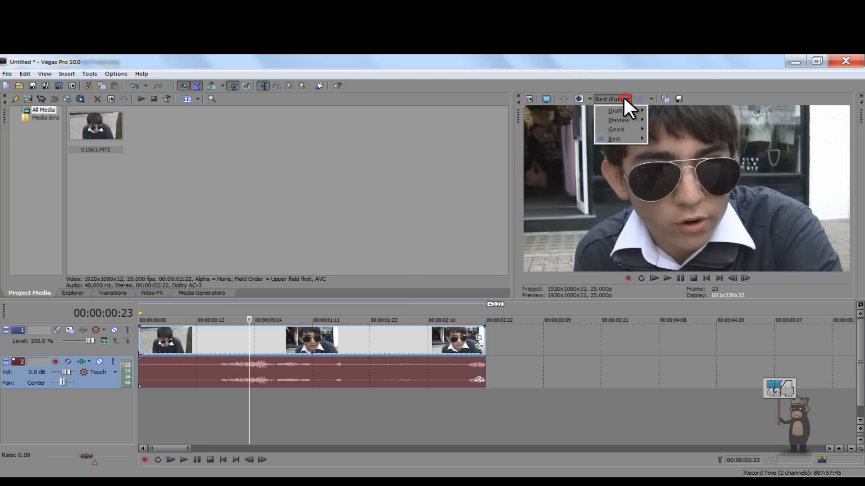
mouse_move(620, 108)
click(572, 136)
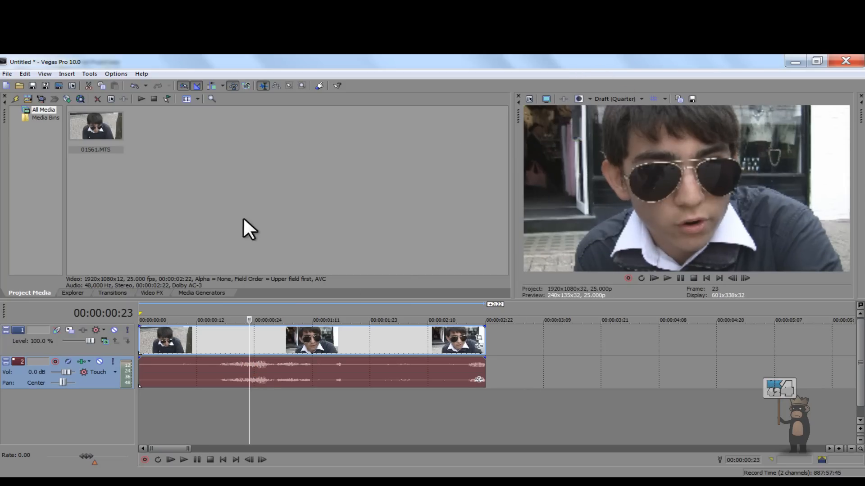
click(244, 409)
click(222, 405)
click(228, 374)
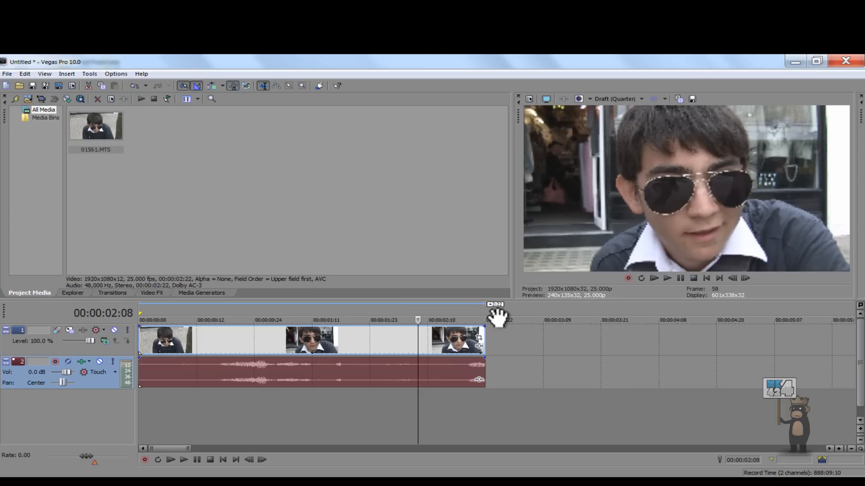
Open Event Pan/Crop for the video clip and shrink its crop frame at the start to about 1,133 x 638
click(479, 338)
drag(460, 112, 343, 77)
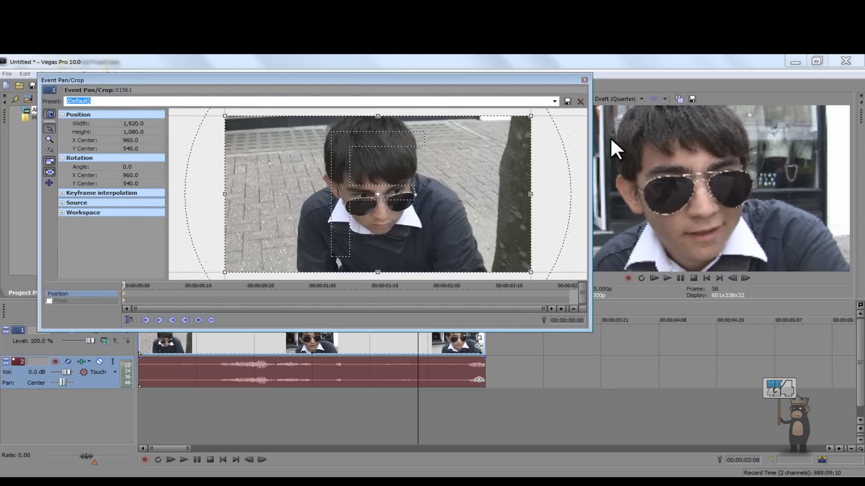
drag(378, 116, 382, 147)
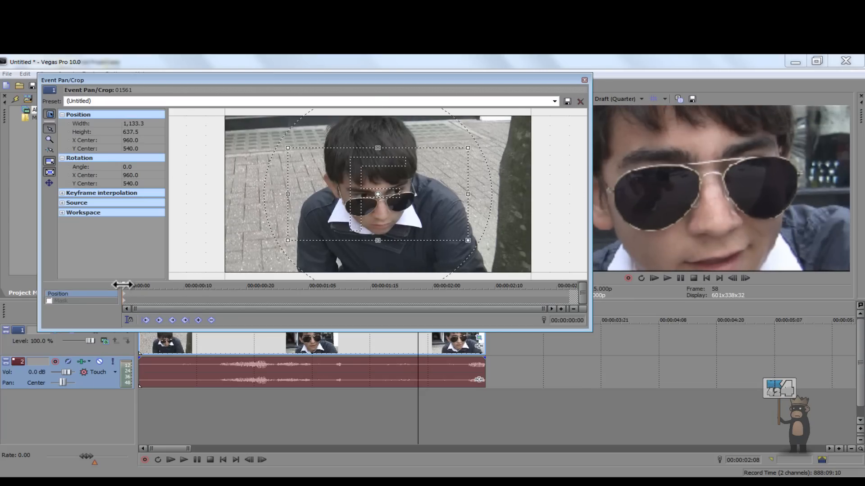
Enlarge the crop frame to about 1,896 x 1,066 at 00:00:00:20 and scrub between the keyframes to check the zoom
drag(122, 285, 245, 288)
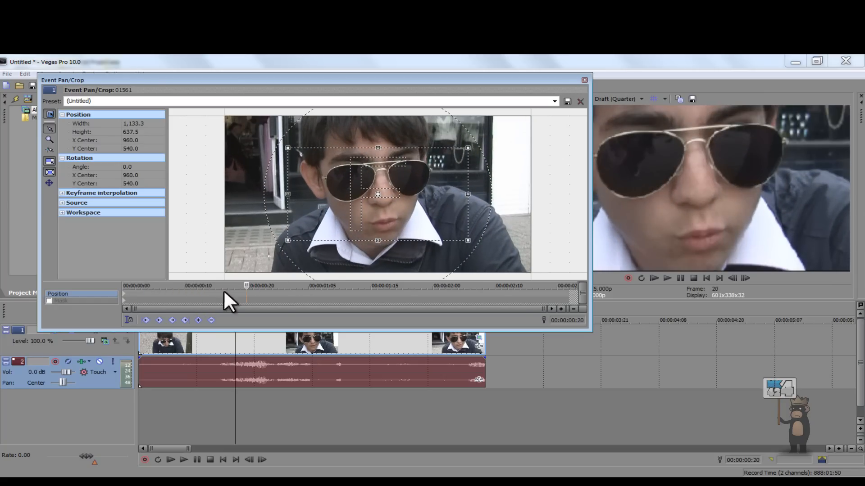
drag(377, 241, 383, 270)
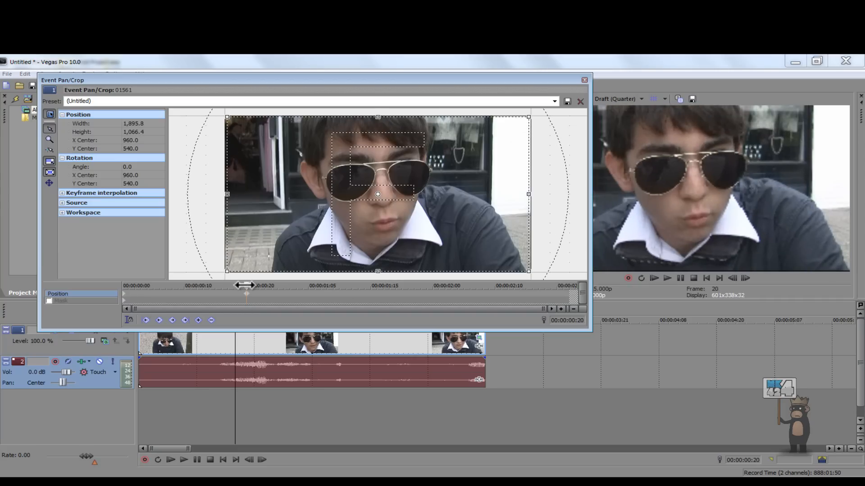
drag(235, 285, 178, 285)
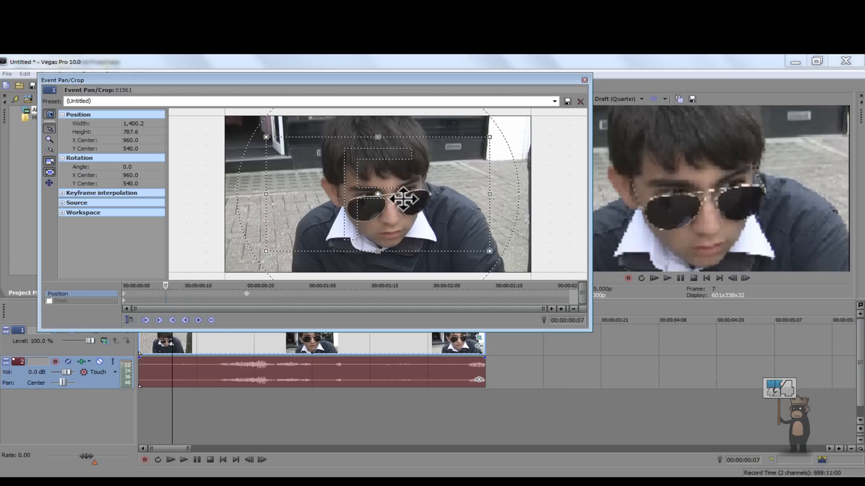
drag(150, 287, 247, 291)
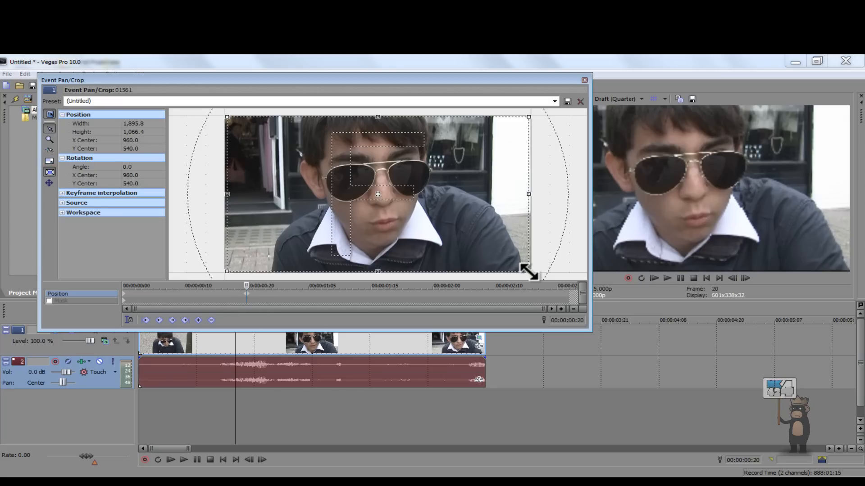
Try resizing the crop frame to about 1,920 x 1,080 without the aspect lock, and turn the lock back on
mouse_move(529, 272)
mouse_down()
mouse_move(461, 229)
mouse_move(488, 198)
mouse_move(496, 257)
mouse_move(444, 257)
mouse_move(509, 234)
mouse_move(530, 272)
mouse_up()
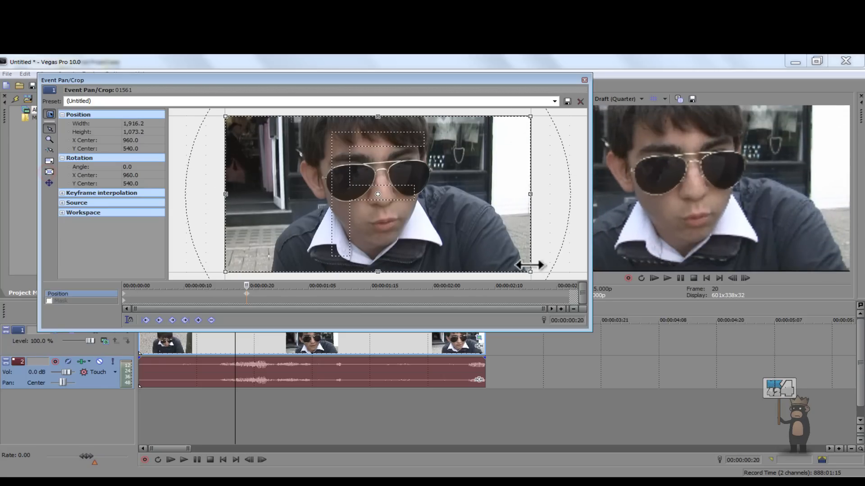
mouse_move(532, 273)
mouse_down()
mouse_move(311, 180)
mouse_move(542, 257)
mouse_move(532, 274)
mouse_up()
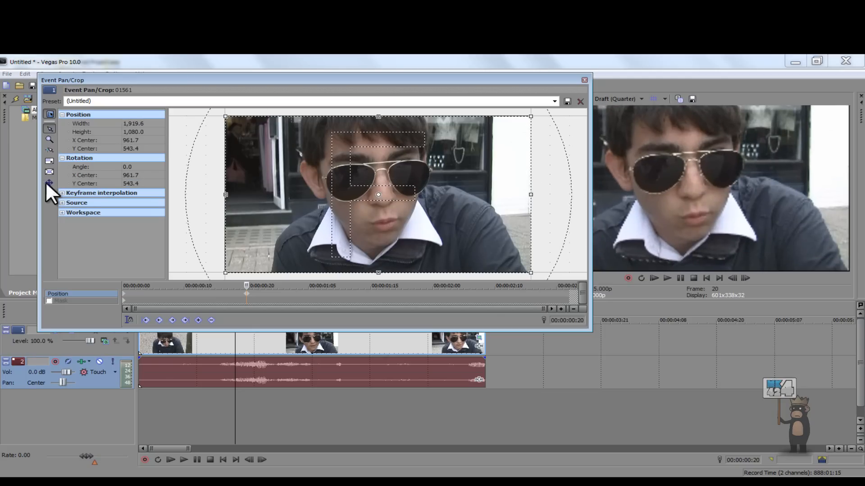
click(46, 160)
Shrink the crop frame to about 1,057 x 595 around the face and rotate it about 12 degrees around an offset pivot
drag(532, 273, 481, 231)
drag(429, 209, 401, 210)
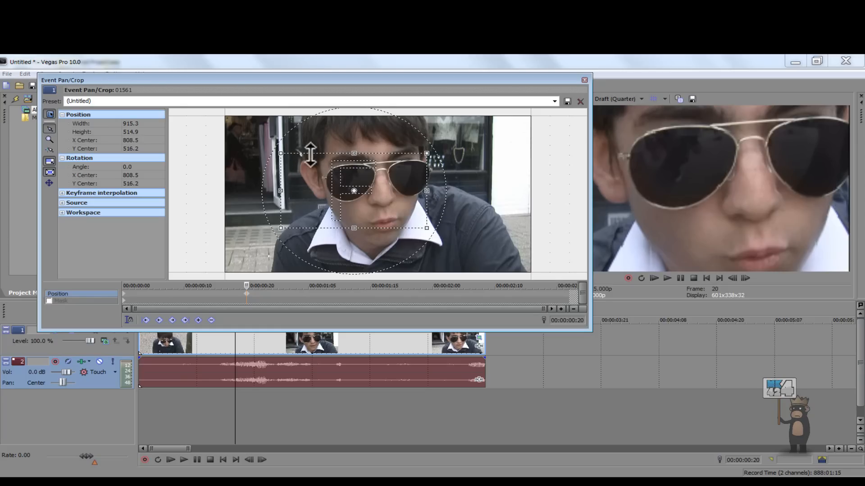
mouse_move(439, 188)
mouse_down()
mouse_move(421, 148)
mouse_move(389, 125)
mouse_move(311, 110)
mouse_move(418, 135)
mouse_move(455, 207)
mouse_move(429, 200)
mouse_up()
drag(368, 193, 343, 194)
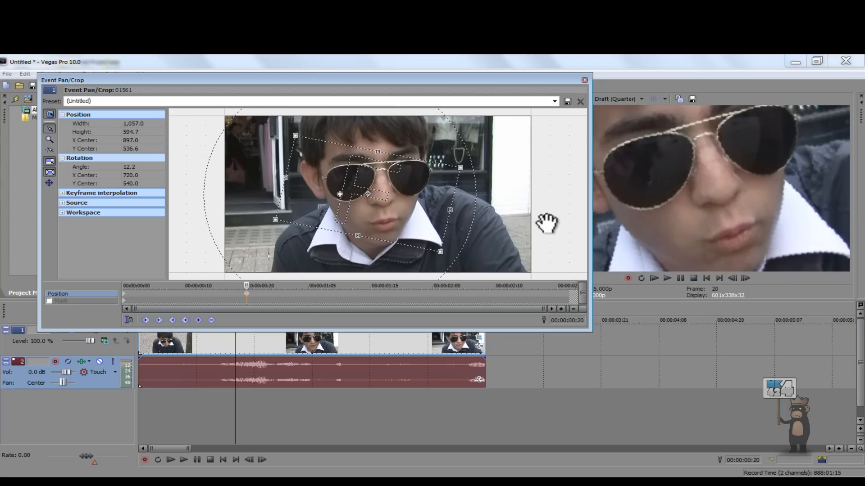
Straighten the crop frame to about 0.2 degrees and bring its rotation center back to the middle of the frame
scroll(502, 193, down, 1)
drag(471, 194, 471, 162)
drag(368, 182, 366, 182)
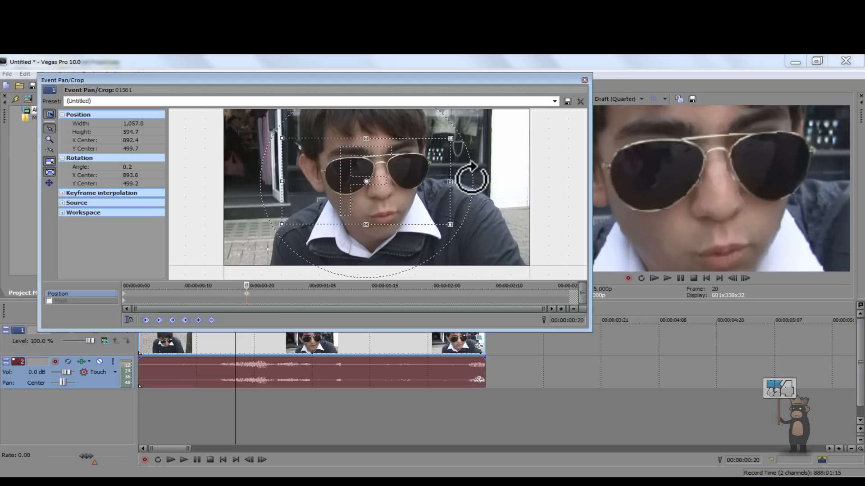
Reposition the crop frame over the face, centered at about X 984 and Y 492
drag(518, 188, 494, 245)
drag(415, 222, 428, 231)
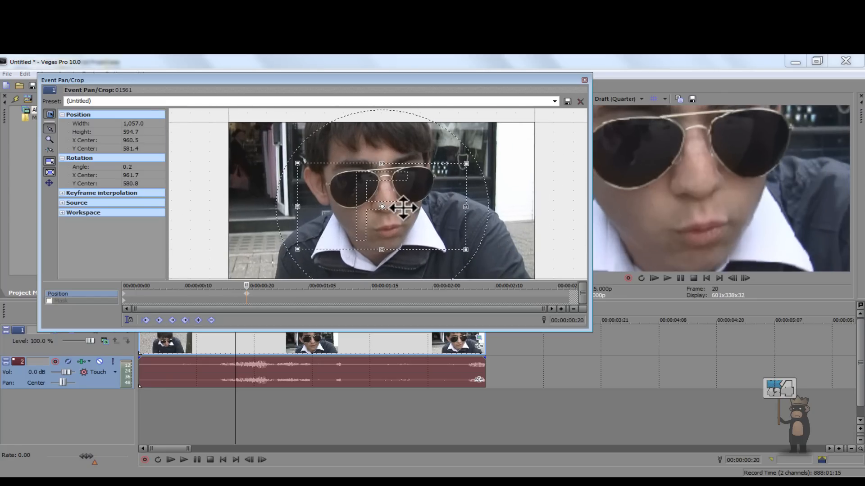
scroll(401, 208, up, 3)
scroll(418, 190, down, 4)
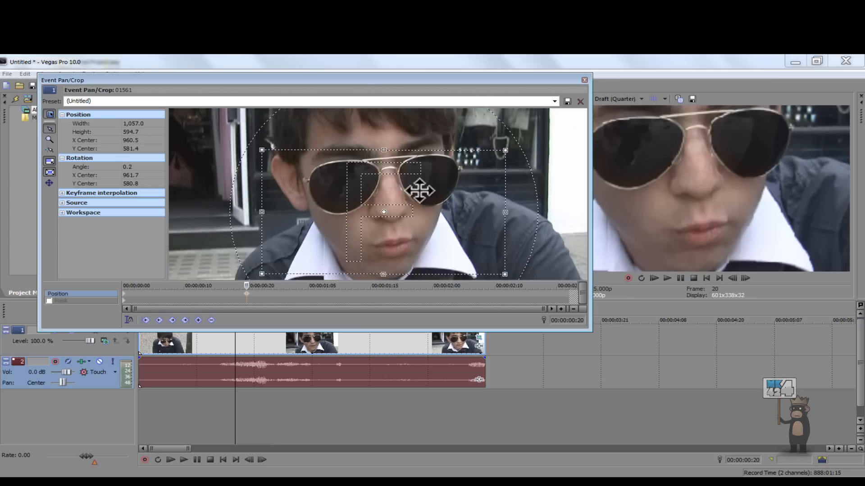
drag(513, 211, 504, 168)
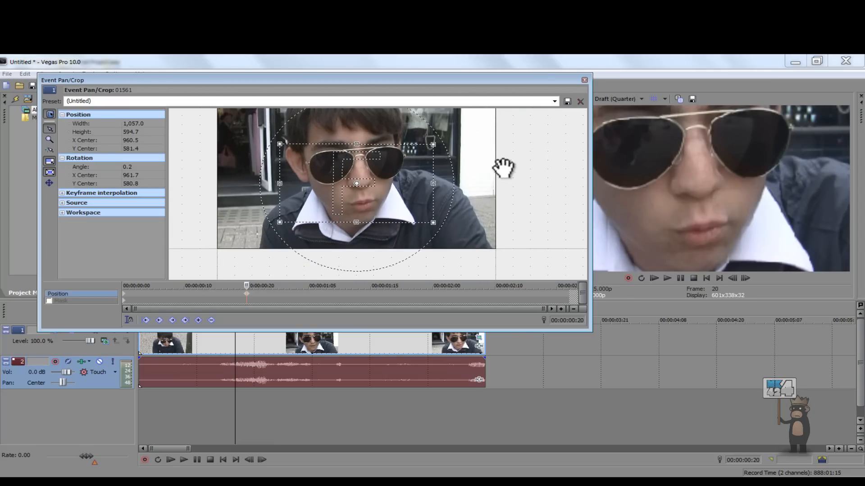
drag(417, 212, 411, 185)
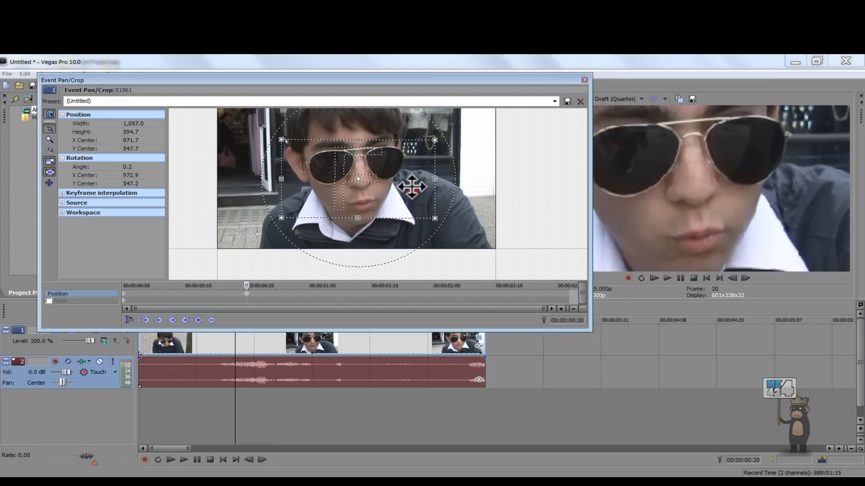
Apply the 1:1 Square aspect ratio crop preset, and replace it with the 16:9 Widescreen TV aspect ratio preset
click(554, 100)
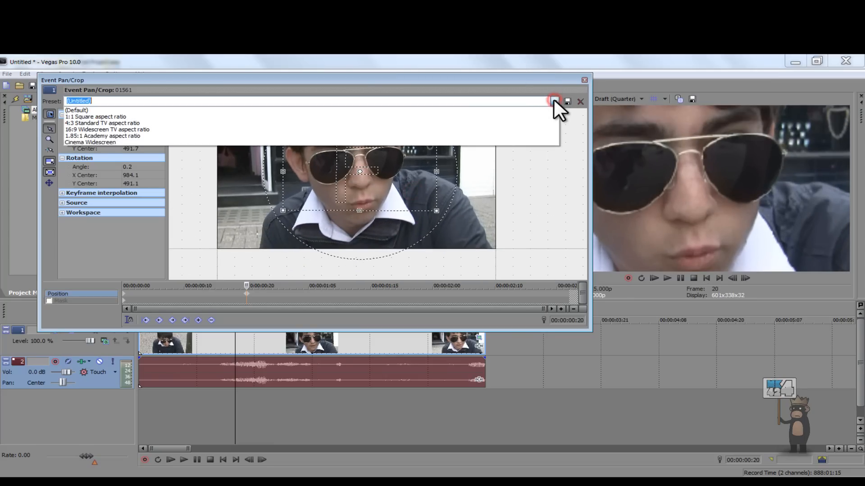
click(317, 117)
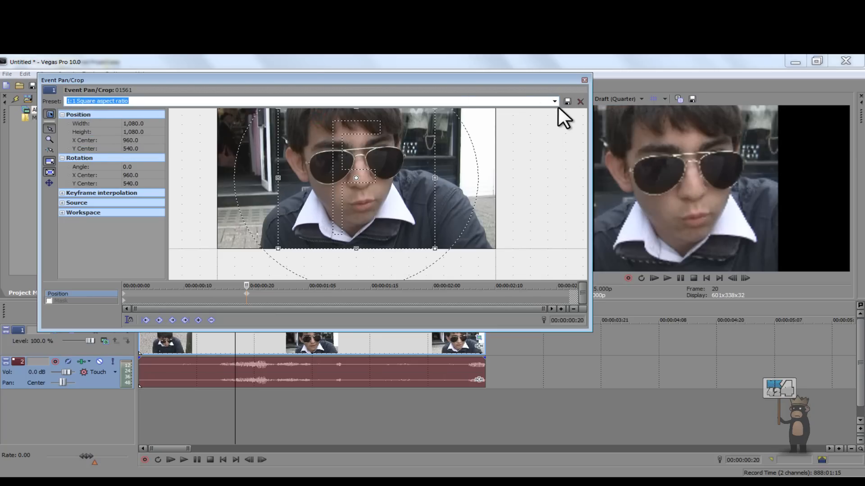
click(555, 101)
click(459, 128)
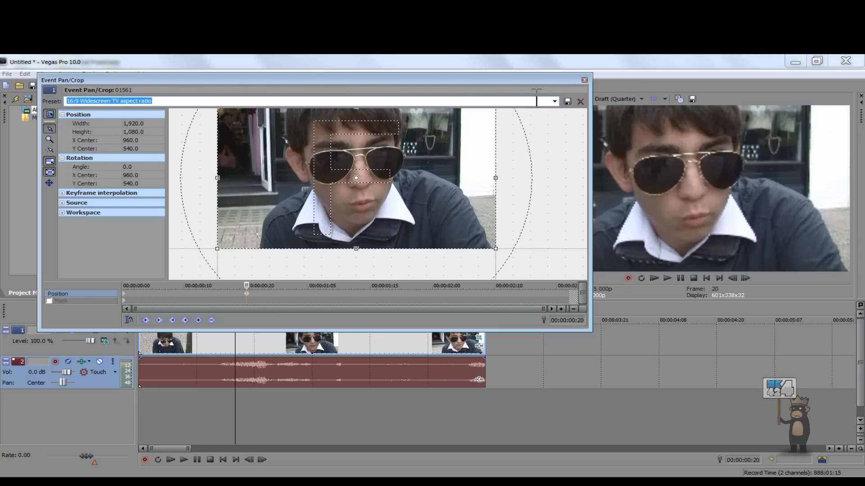
Reset the crop at 00:00:00:20 with the Default preset
click(554, 101)
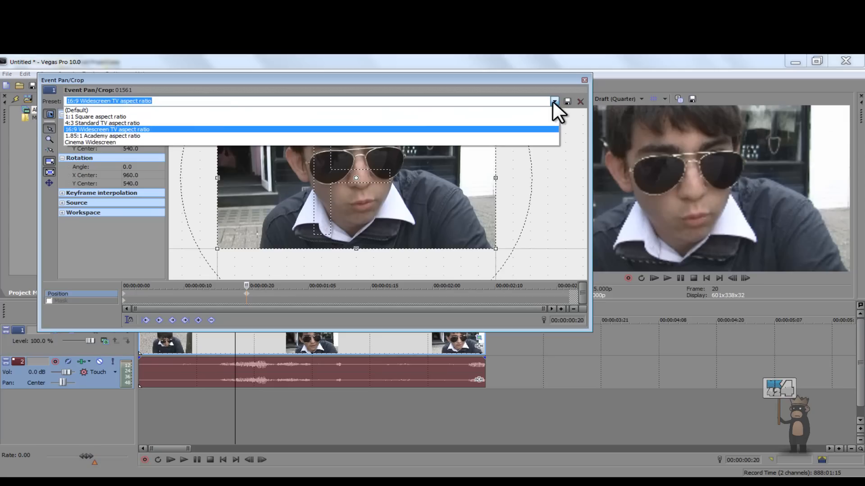
click(554, 101)
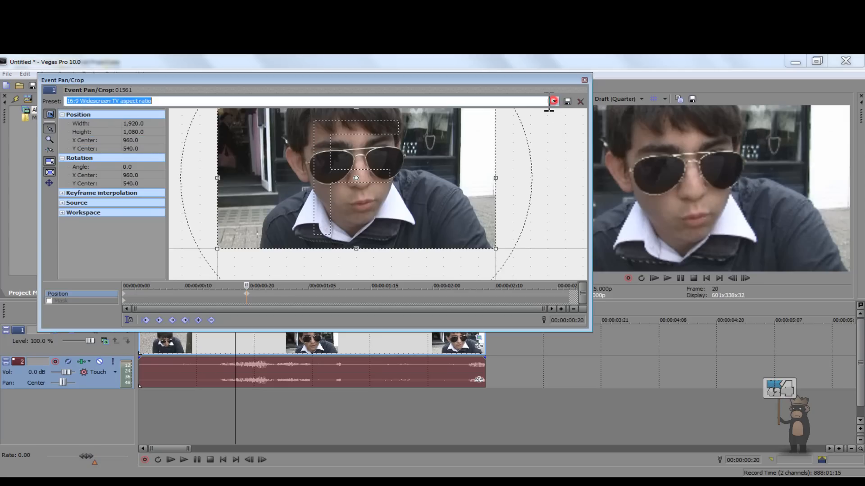
click(554, 101)
click(490, 110)
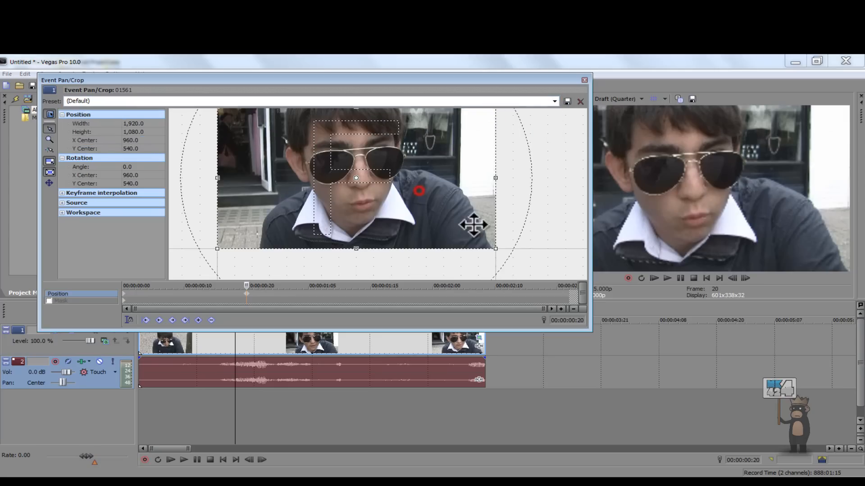
Shrink the crop frame to about 1,402 x 788 and enter bsjhdabdbalb as the preset name
drag(495, 248, 458, 230)
click(434, 101)
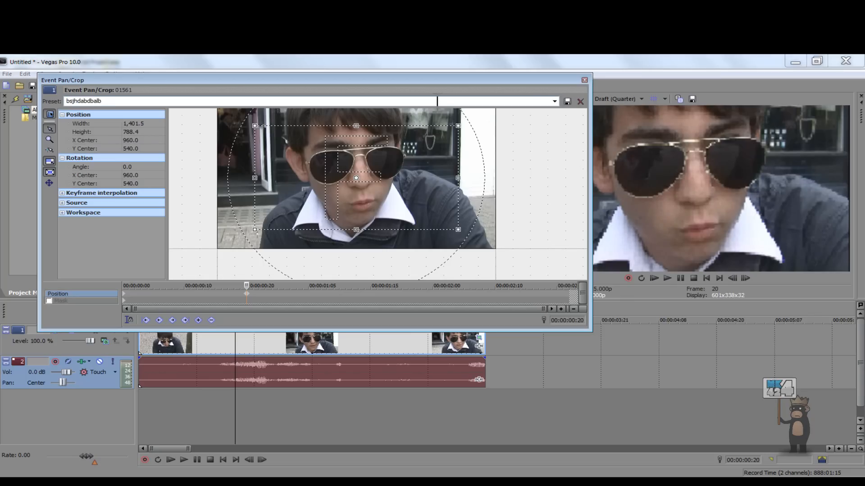
text(bsjhdabdbalb)
Apply the Cinema Widescreen crop preset, close Event Pan/Crop and place the timeline cursor at 00:00:01:13
click(554, 101)
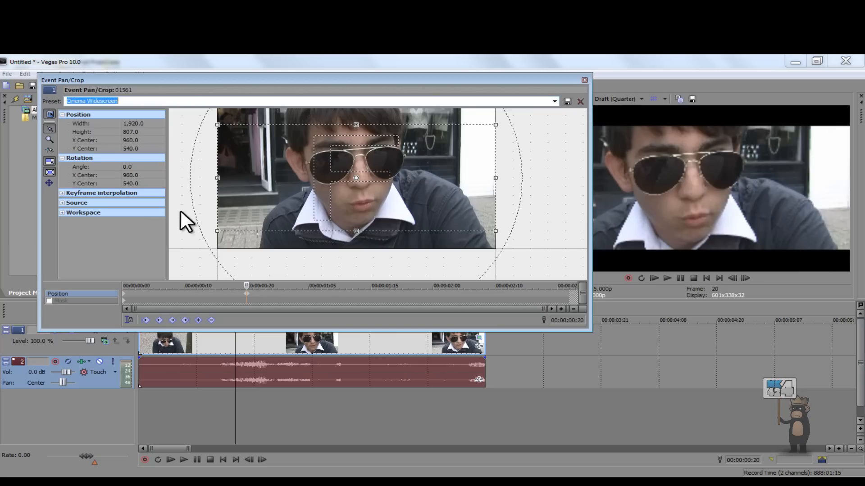
click(584, 80)
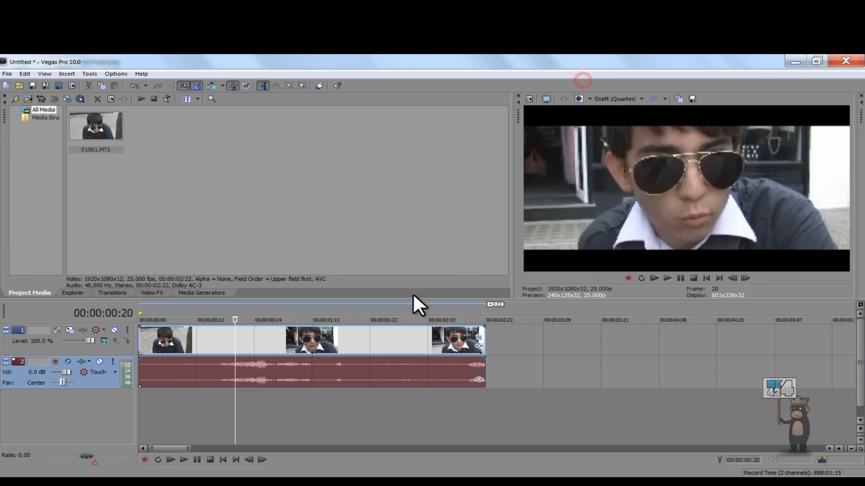
click(321, 414)
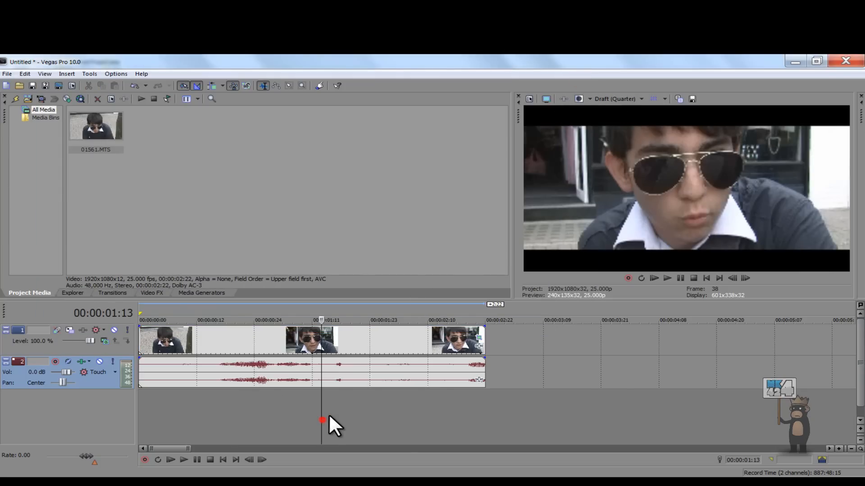
Examine the available transitions and the video effect presets, including Black Restore, Threshold and Glow
click(108, 293)
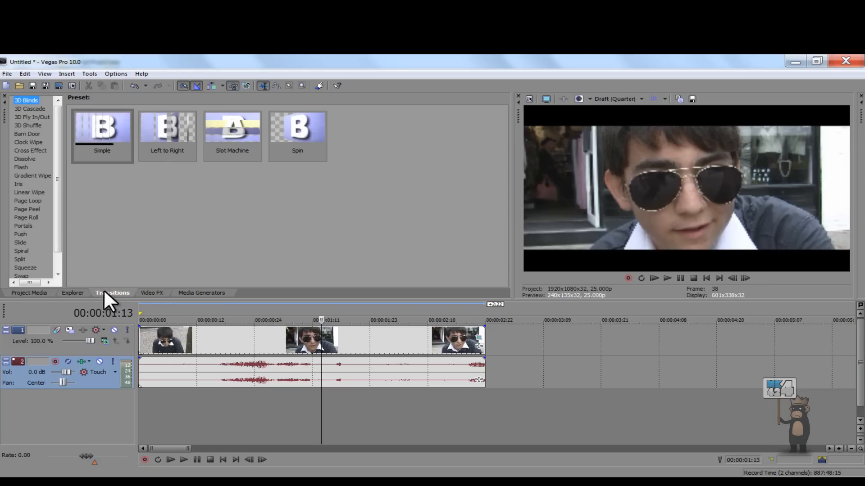
click(150, 293)
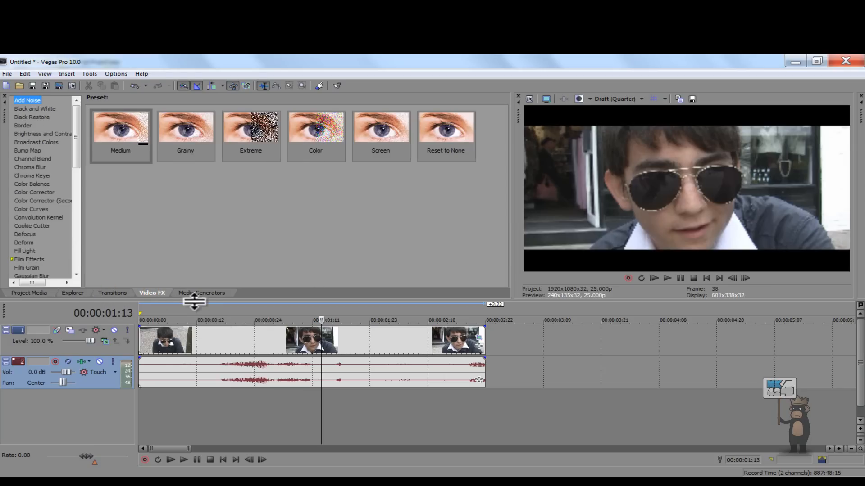
click(29, 117)
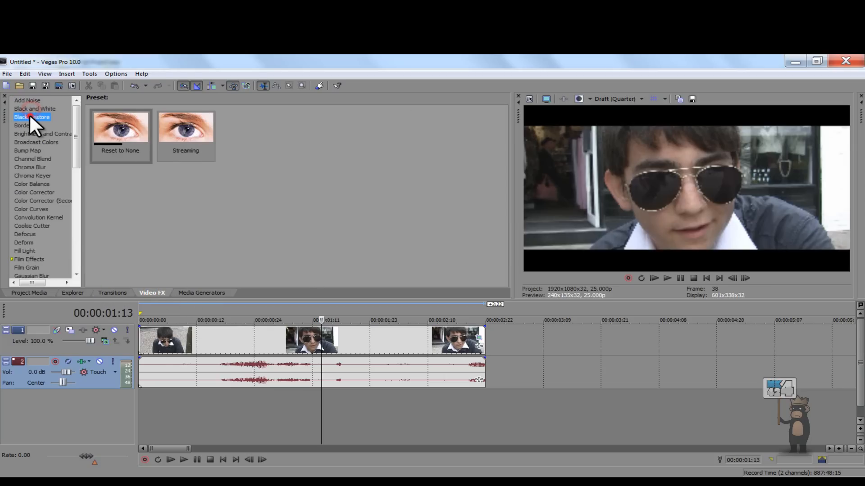
drag(72, 134, 74, 228)
click(33, 247)
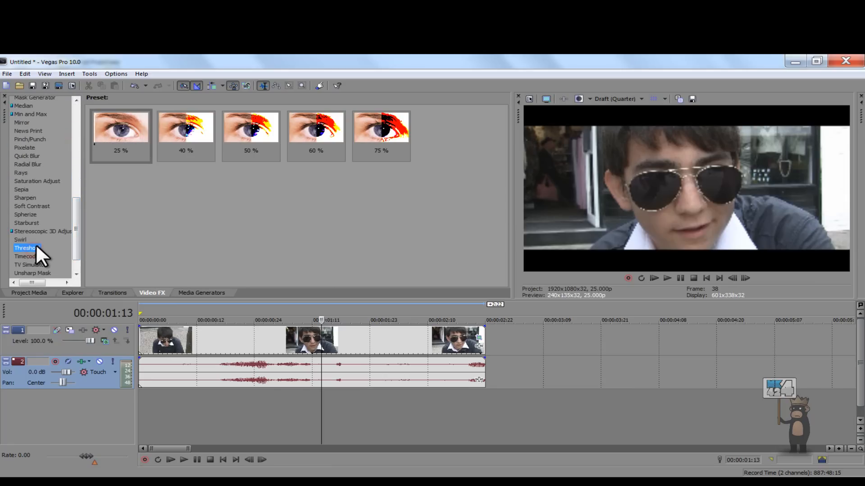
scroll(50, 188, up, 6)
click(22, 178)
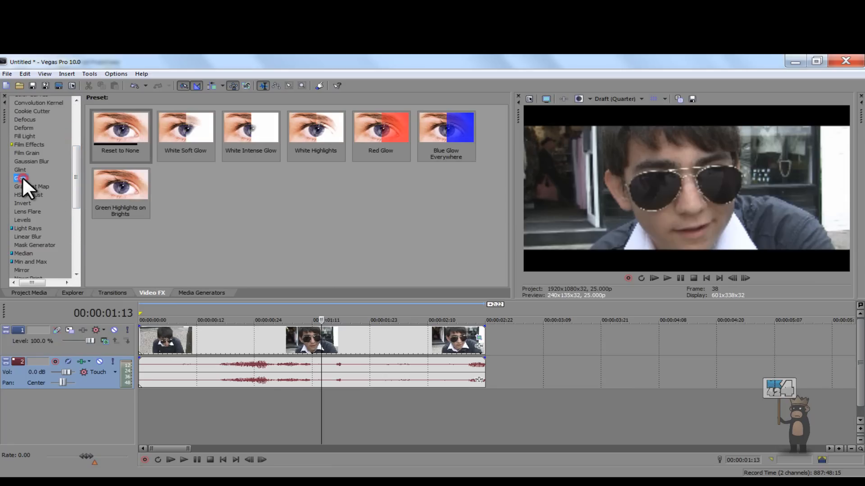
Add the Color Curves effect to the video clip using the Reset to None preset
scroll(23, 183, up, 5)
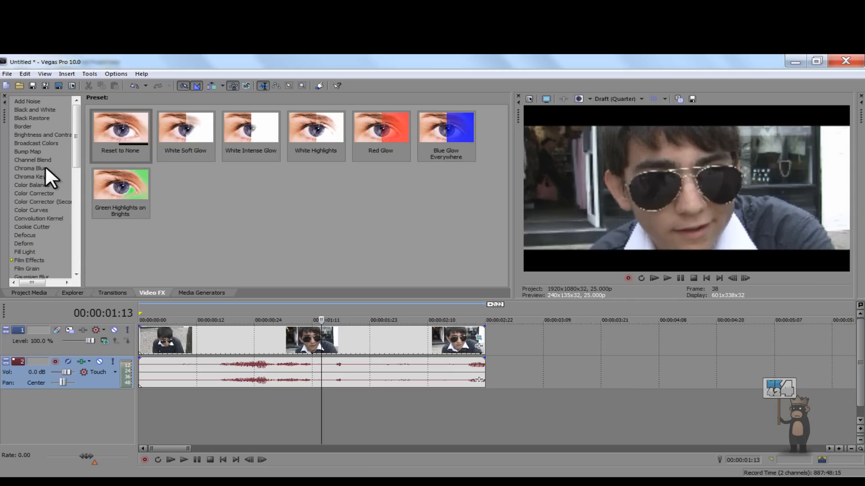
click(42, 167)
click(51, 210)
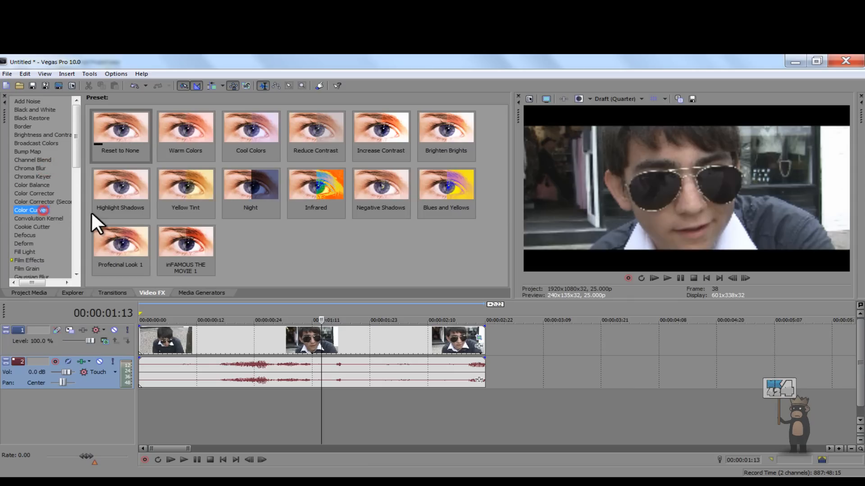
click(38, 201)
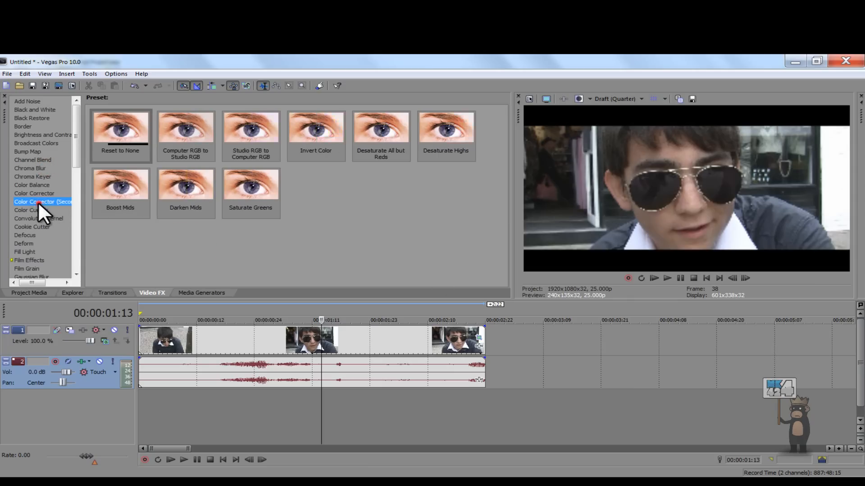
click(35, 191)
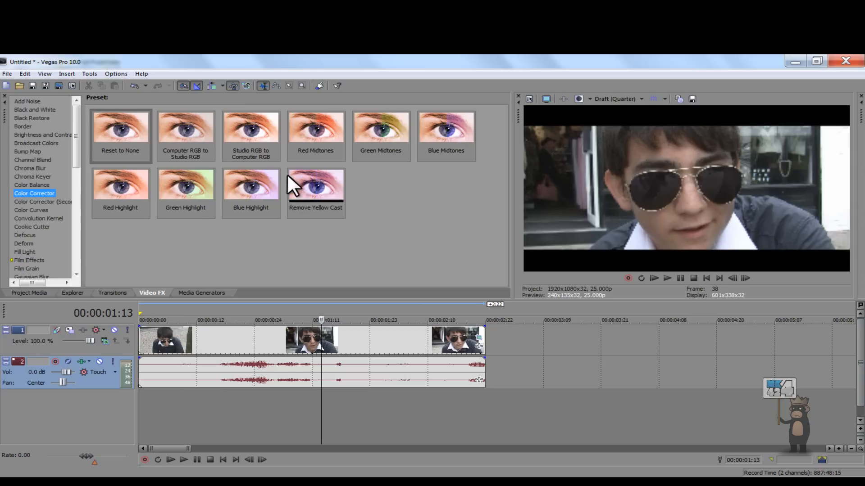
click(34, 209)
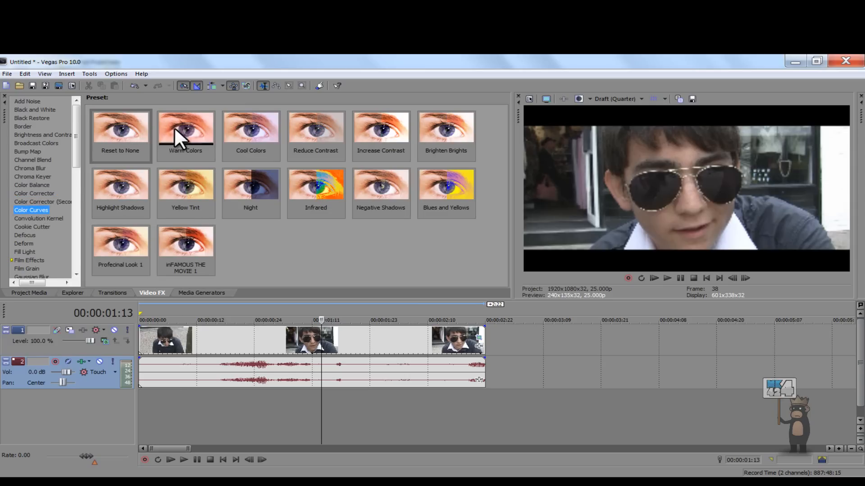
click(125, 133)
drag(169, 195, 386, 336)
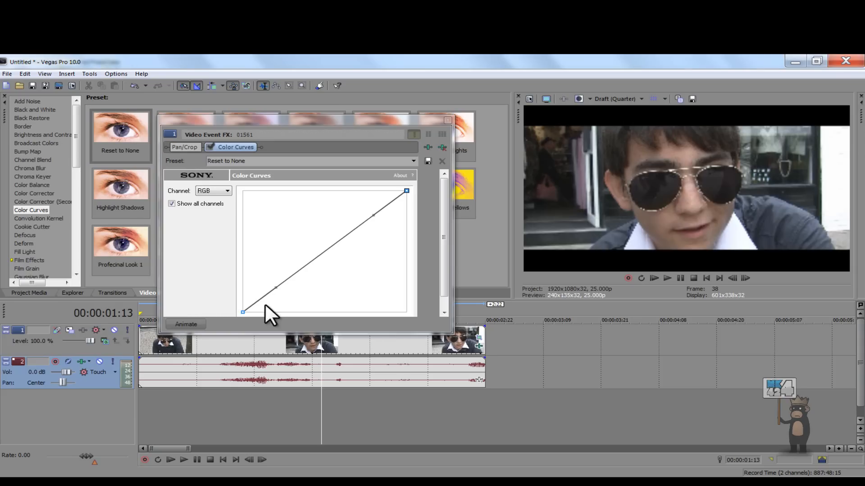
Bend the RGB curve into an S-shape with its two handles and lower the upper handle to darken the picture
drag(375, 217, 314, 220)
drag(278, 286, 339, 279)
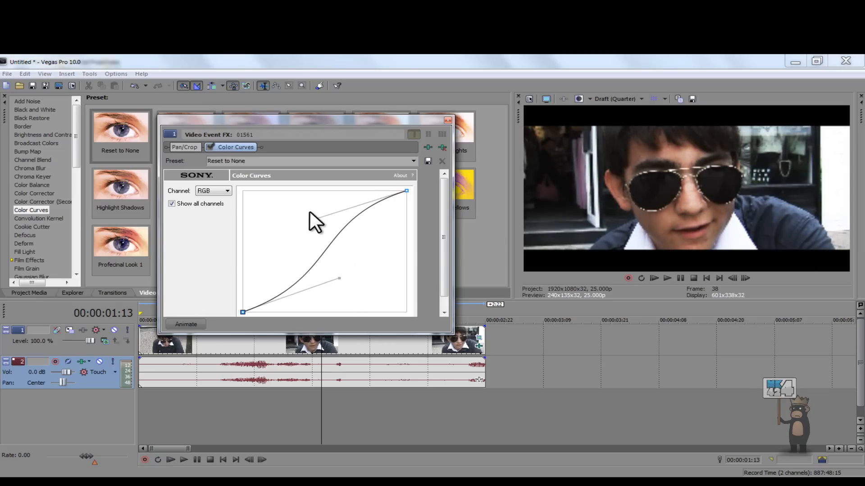
drag(315, 218, 343, 240)
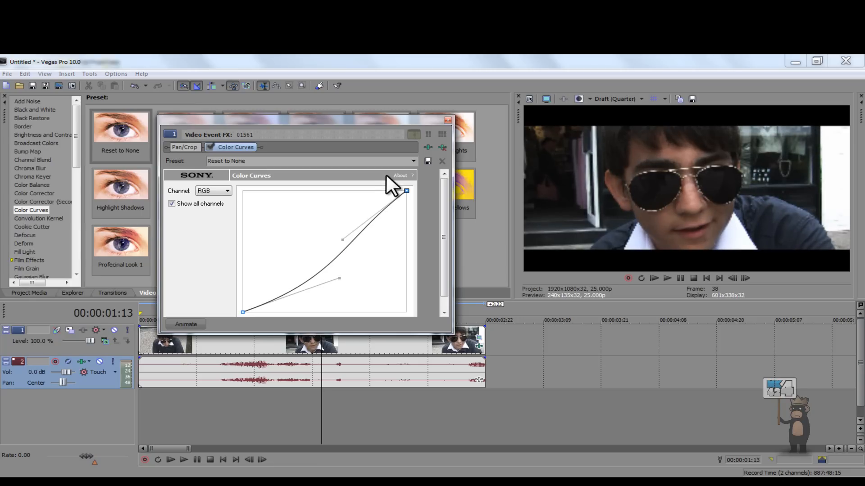
Apply the Profecinal Look 1 preset to Color Curves, close the effect window and place the timeline cursor at 00:00:01:16
click(412, 160)
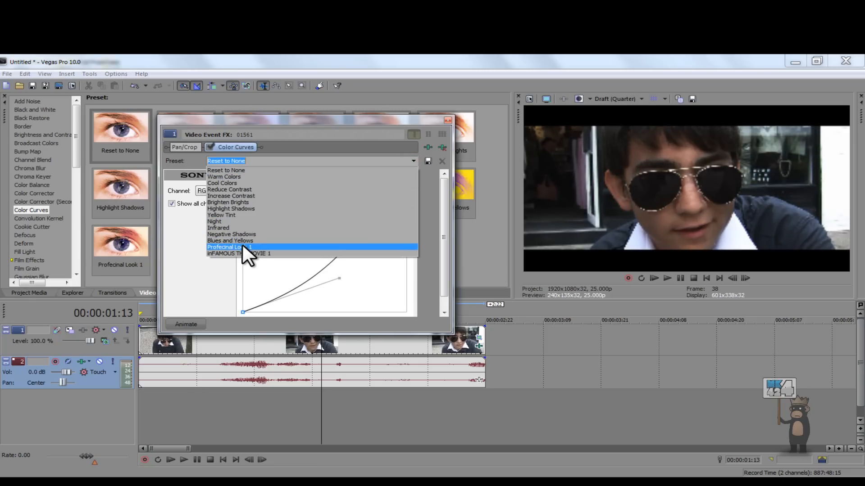
click(296, 247)
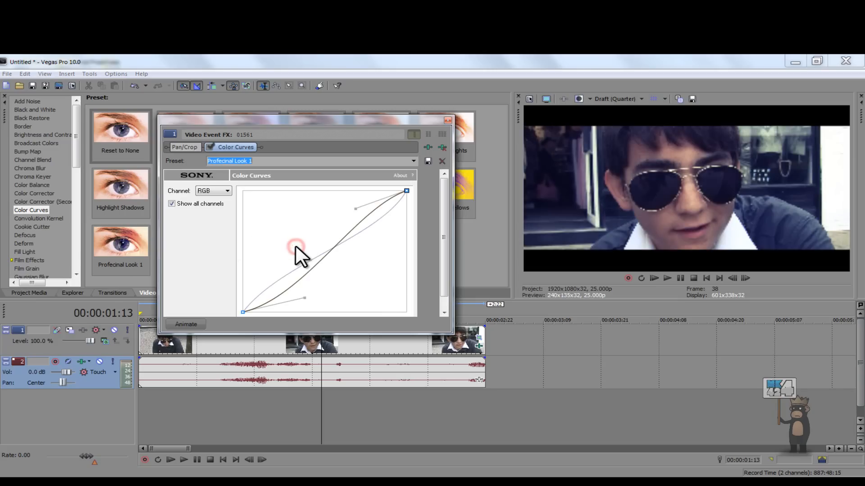
click(447, 120)
click(337, 389)
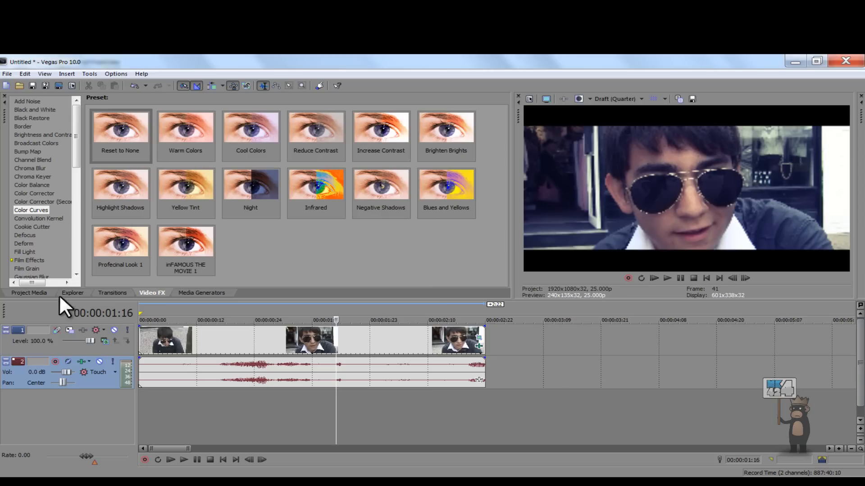
Bring up the transition presets and split the video clip with its audio at 00:00:01:21
click(104, 293)
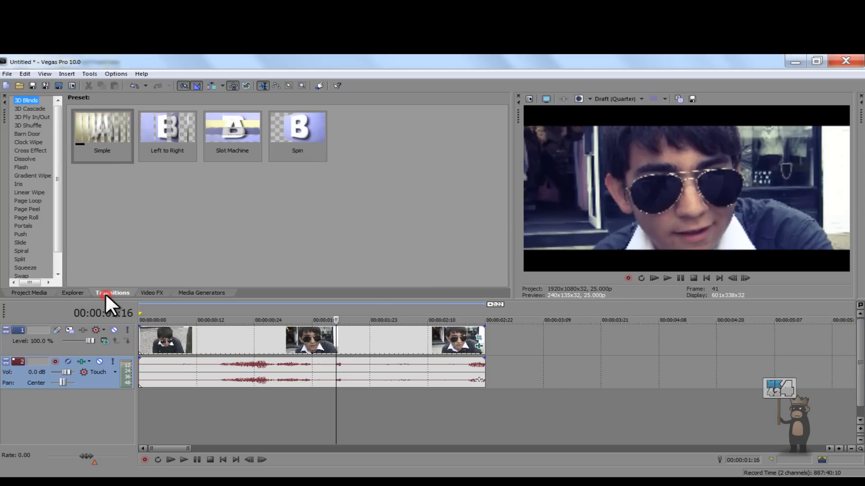
click(353, 342)
click(428, 342)
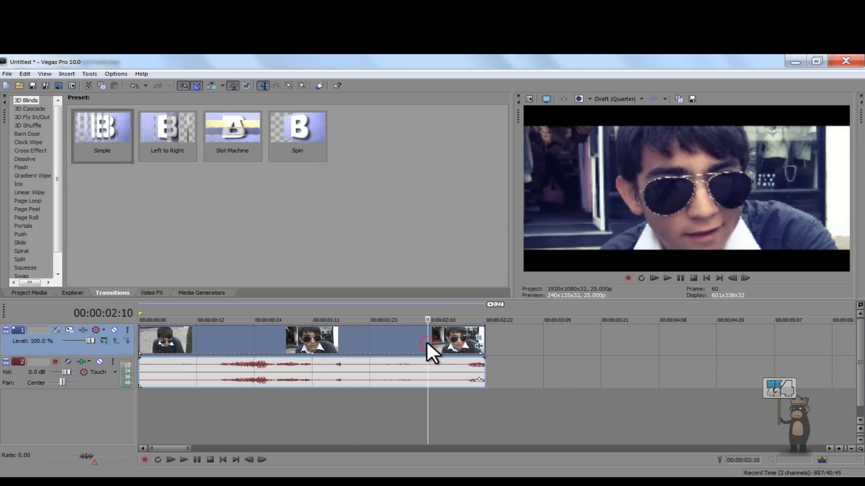
click(366, 336)
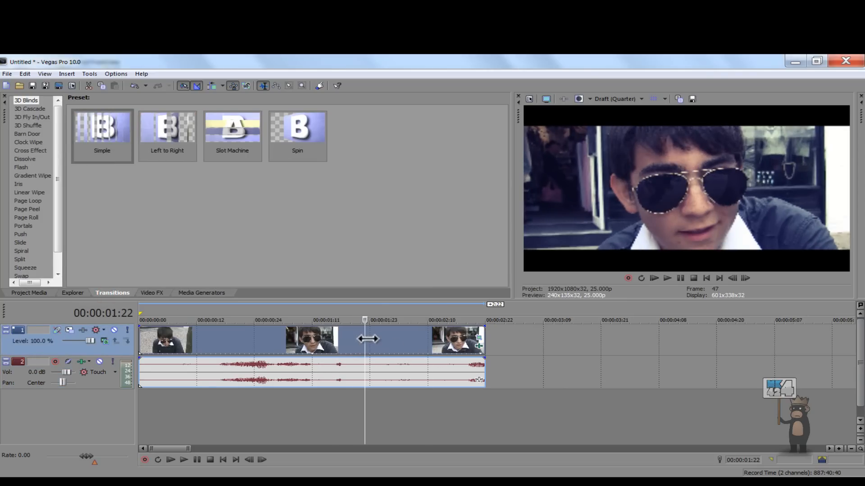
scroll(366, 335, up, 5)
click(455, 337)
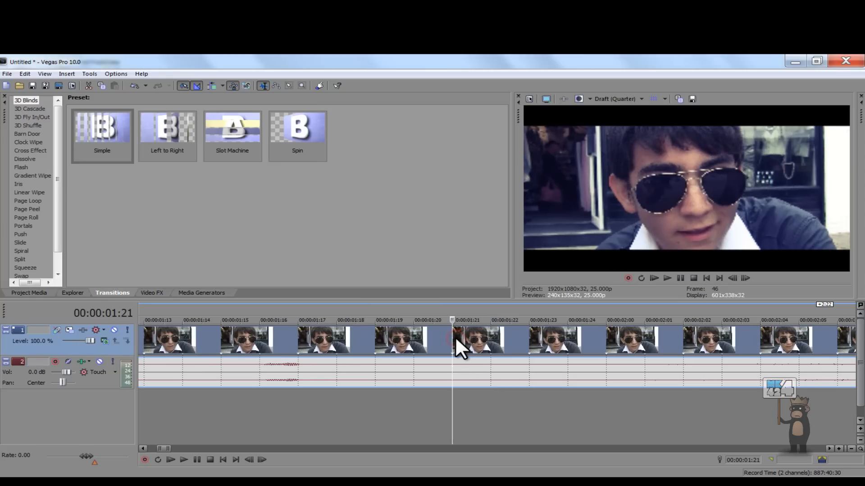
key(s)
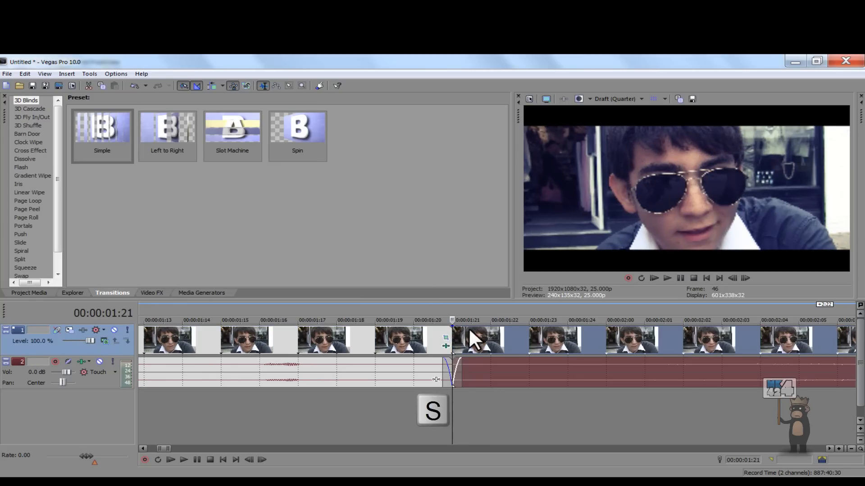
Add an 8-frame fade-in at the start of the second video clip
scroll(462, 346, down, 3)
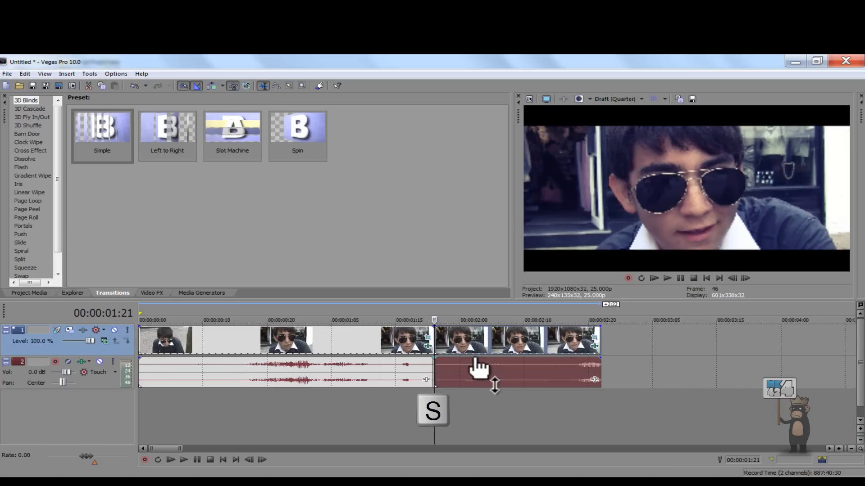
scroll(491, 361, up, 3)
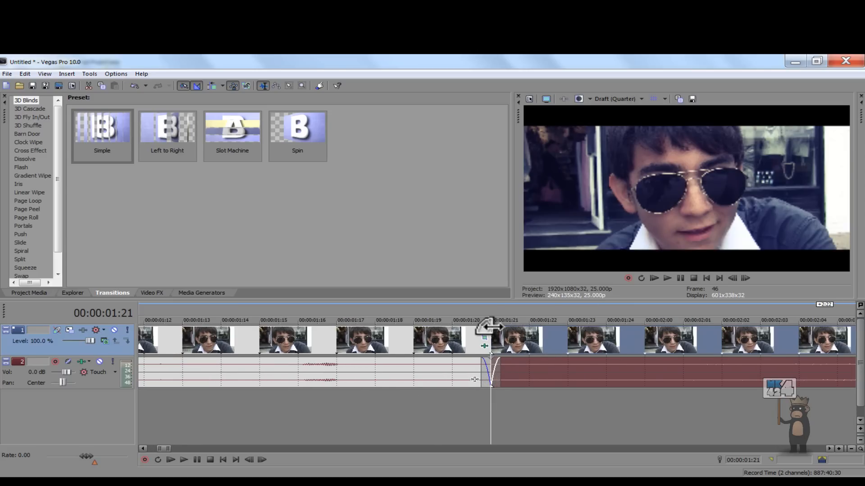
drag(489, 326, 796, 340)
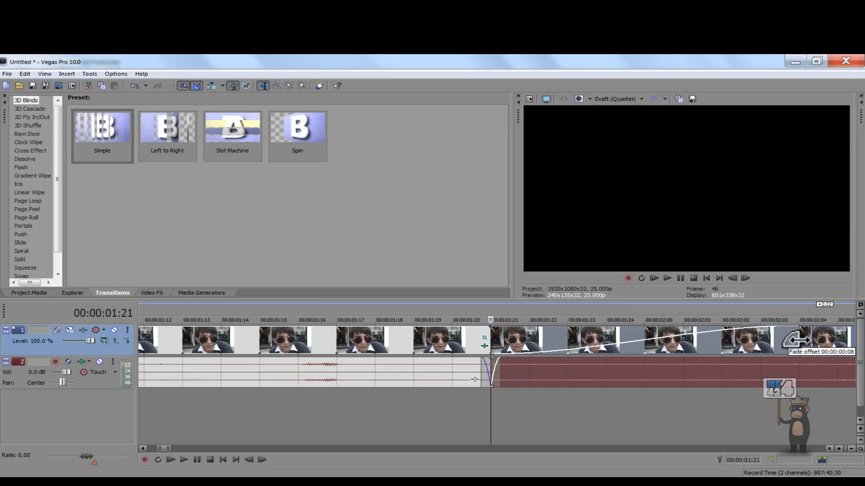
Preview the second clip's fade-in frame by frame between 00:00:01:17 and 00:00:02:04
scroll(801, 337, down, 3)
click(594, 331)
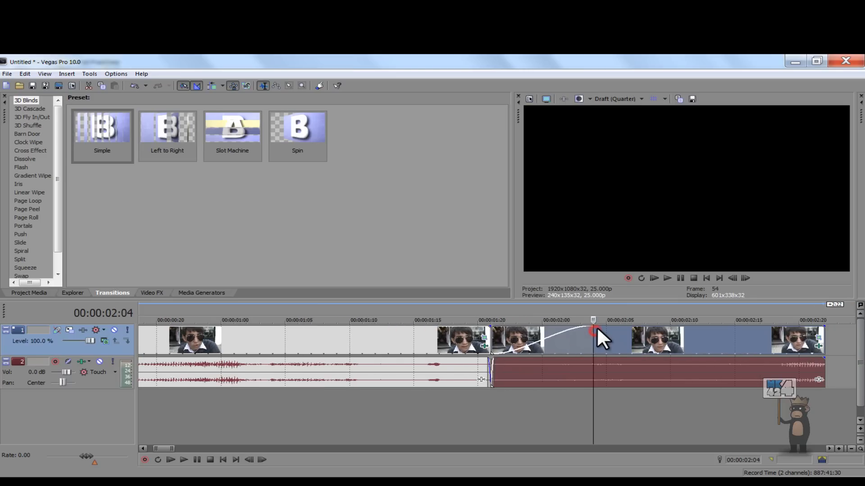
key(Left)
key(Left)
key(Left)
key(Left)
key(Left)
key(Left)
key(Left)
key(Left)
key(Left)
key(Left)
key(Left)
key(Left)
key(Left)
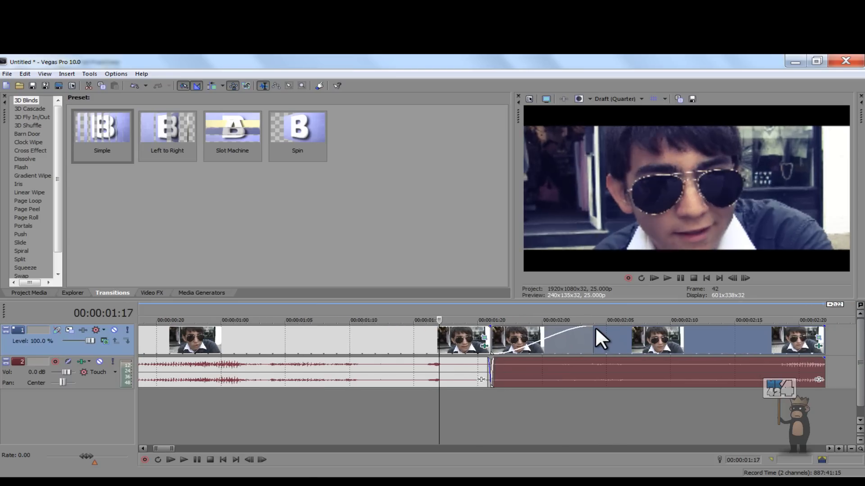
key(Right)
key(Right)
key(Right)
key(Right)
key(Right)
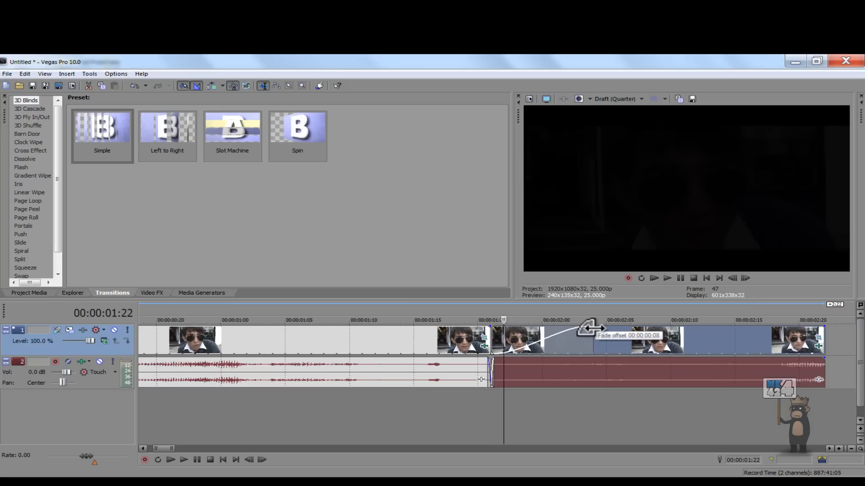
key(Right)
key(Right)
key(Right)
key(Right)
key(Right)
key(Right)
key(Right)
Remove the fade-in from the second clip and place the timeline cursor at the cut, 00:00:01:21
drag(591, 330, 488, 337)
click(491, 373)
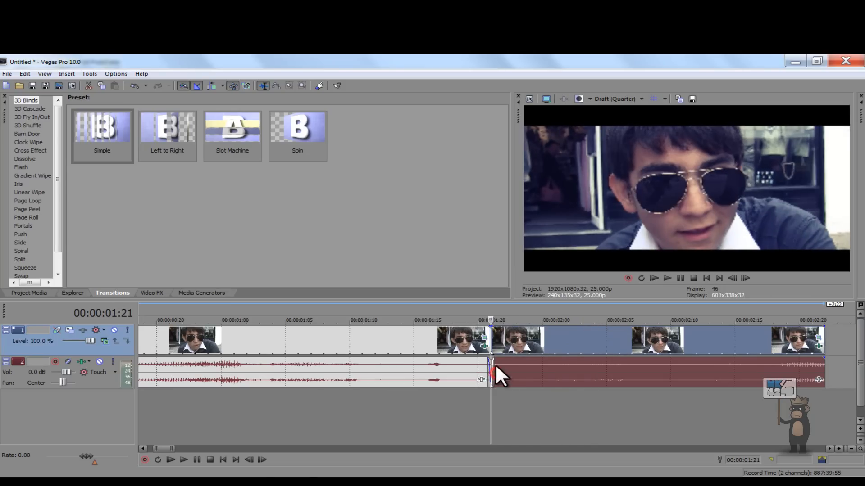
scroll(408, 364, down, 5)
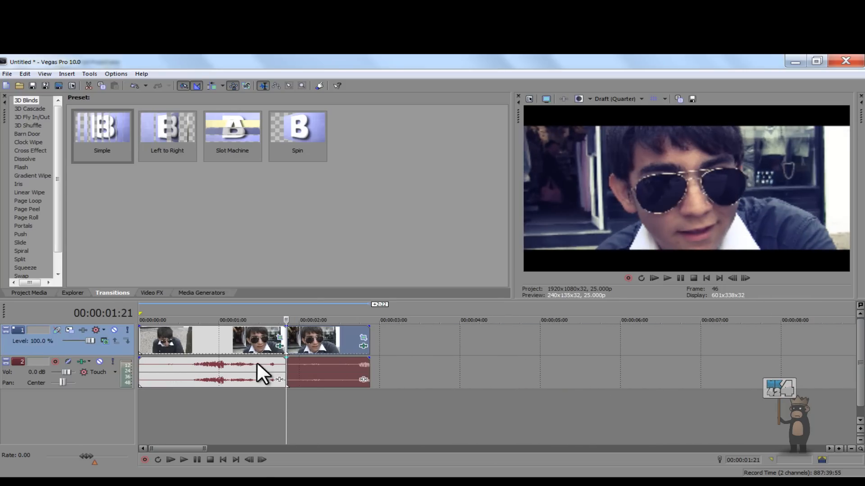
Trim about 15 frames off the end of the second clip
mouse_move(288, 362)
mouse_down()
mouse_move(237, 362)
mouse_move(284, 363)
mouse_up()
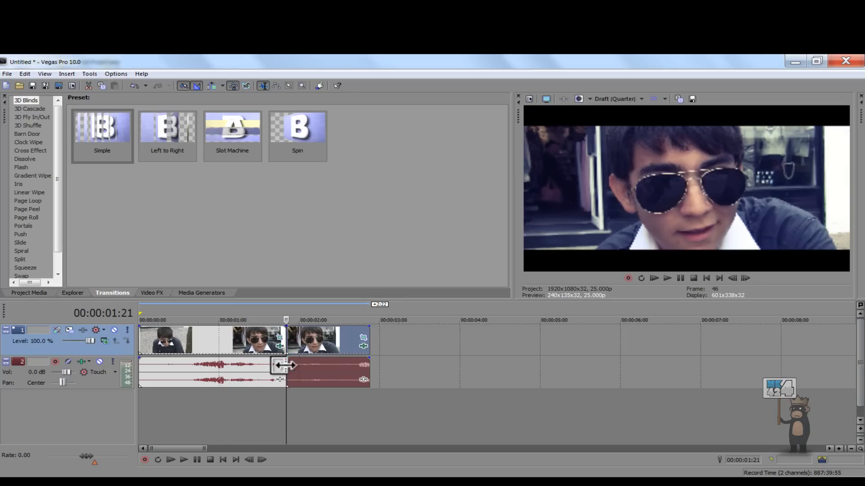
mouse_move(368, 372)
mouse_down()
mouse_move(353, 371)
mouse_move(373, 370)
mouse_up()
click(368, 370)
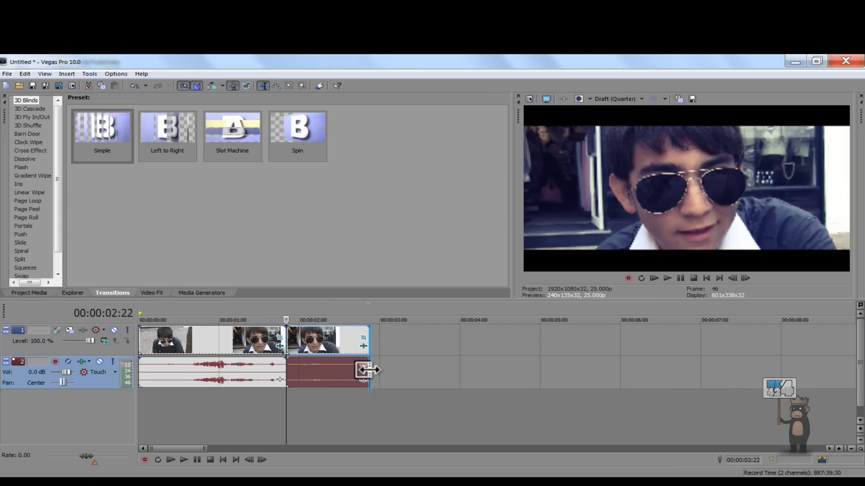
scroll(372, 358, up, 3)
scroll(387, 363, down, 2)
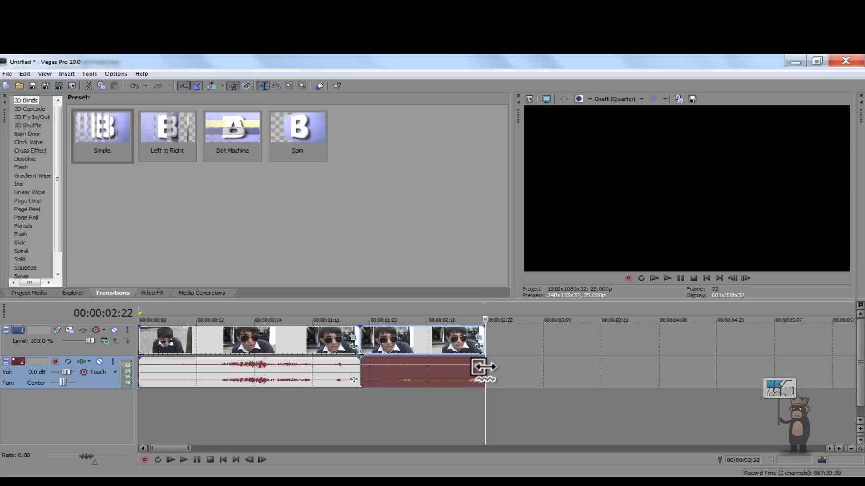
drag(479, 367, 411, 367)
Play the timeline from 00:00:01:21 and restore the second clip's end to 00:00:02:22
click(360, 366)
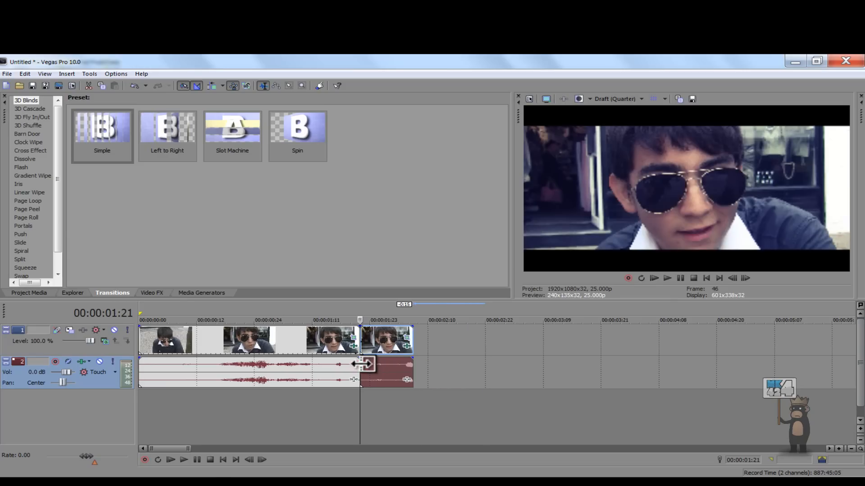
click(184, 460)
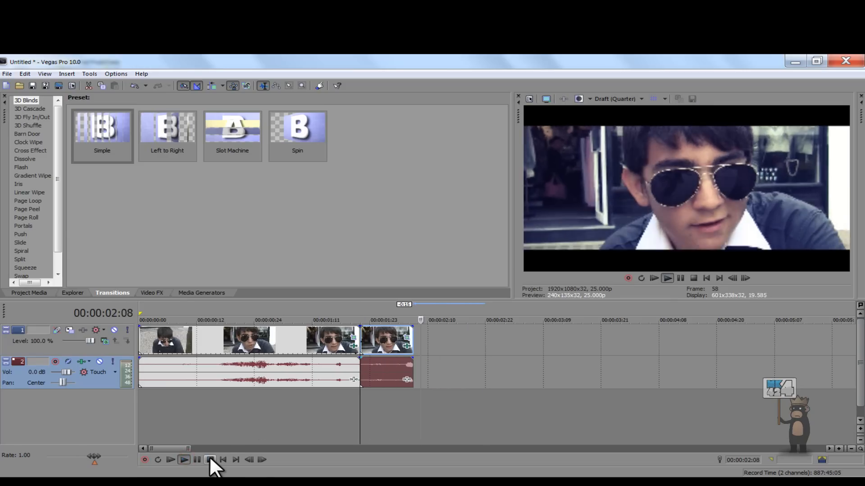
drag(411, 367, 482, 367)
click(441, 394)
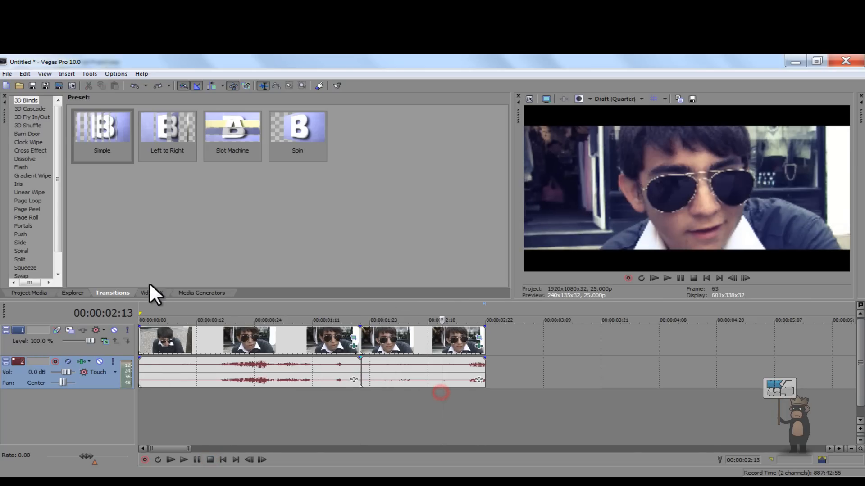
Browse the transition types and add the Page Roll transition with the Top-Left, Medium Curl preset at the cut between the two clips
click(358, 395)
scroll(350, 394, up, 3)
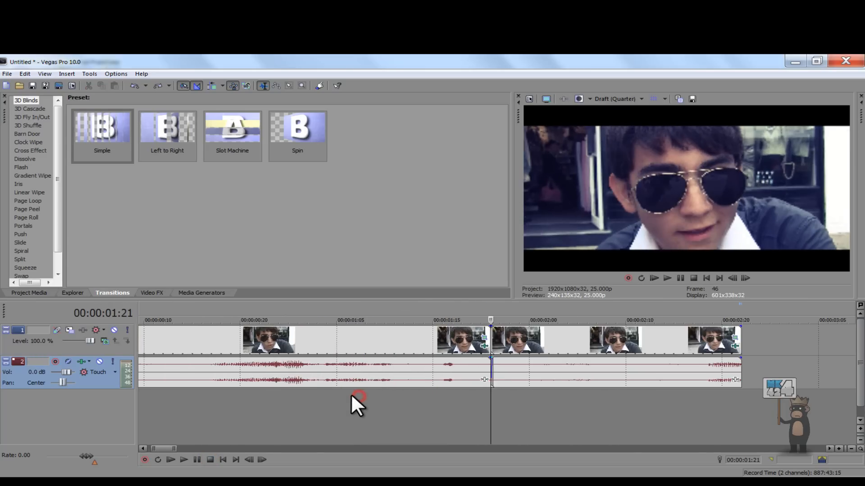
click(28, 108)
click(29, 118)
click(26, 141)
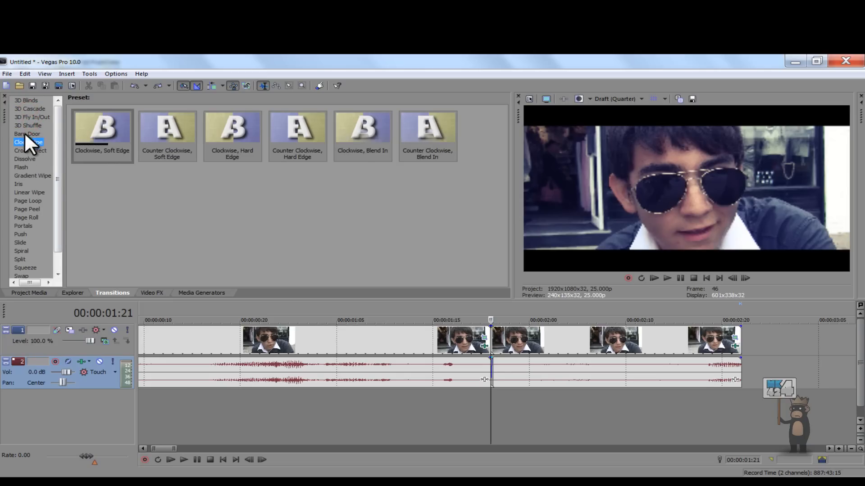
click(27, 176)
click(28, 210)
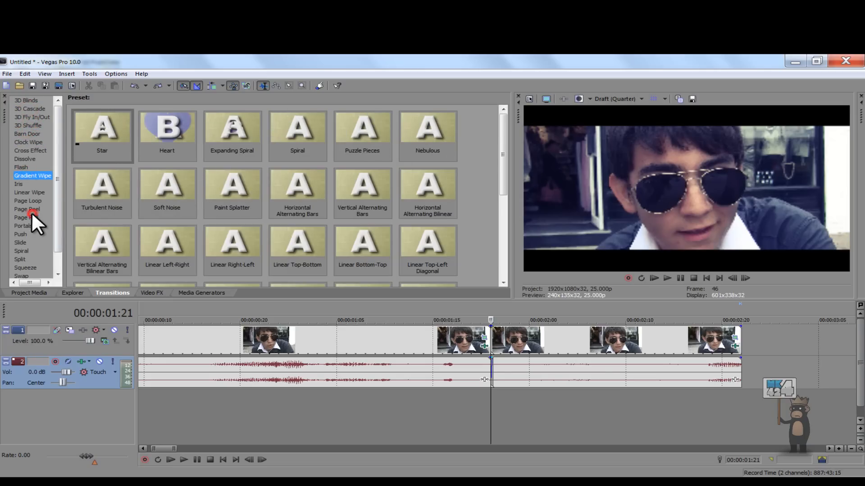
click(27, 218)
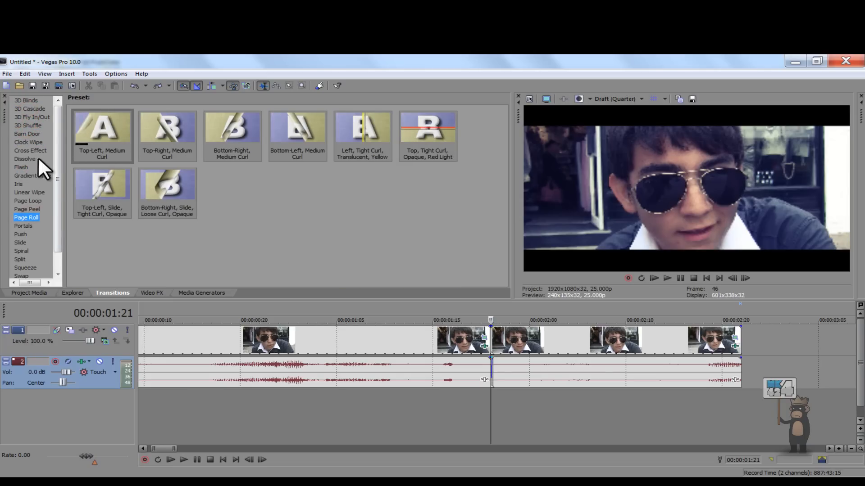
drag(97, 124, 491, 340)
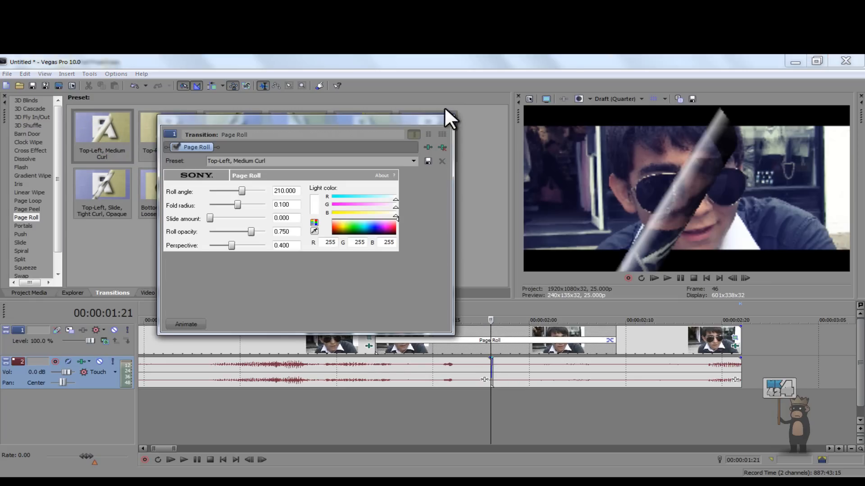
Close the Page Roll settings, play the transition from 00:00:01:09 and step back through its frames
click(448, 120)
click(377, 396)
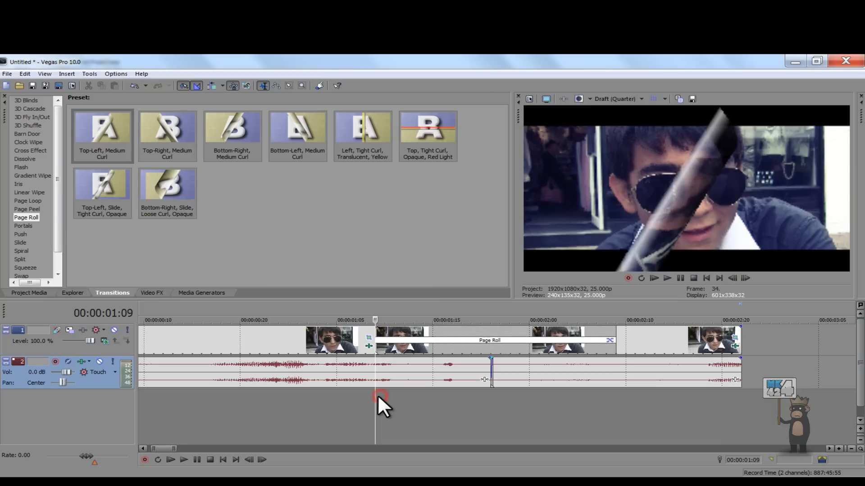
key(space)
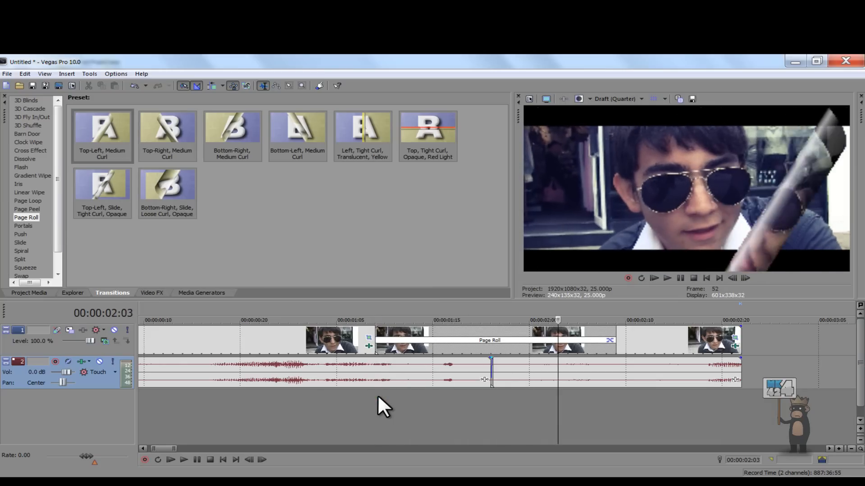
key(Left)
key(Left)
key(Left)
key(Left)
key(Left)
key(Left)
key(Left)
key(Left)
key(Left)
key(Left)
key(Left)
key(Left)
key(Left)
key(Left)
key(Left)
key(Left)
key(Left)
key(Left)
key(Left)
key(Left)
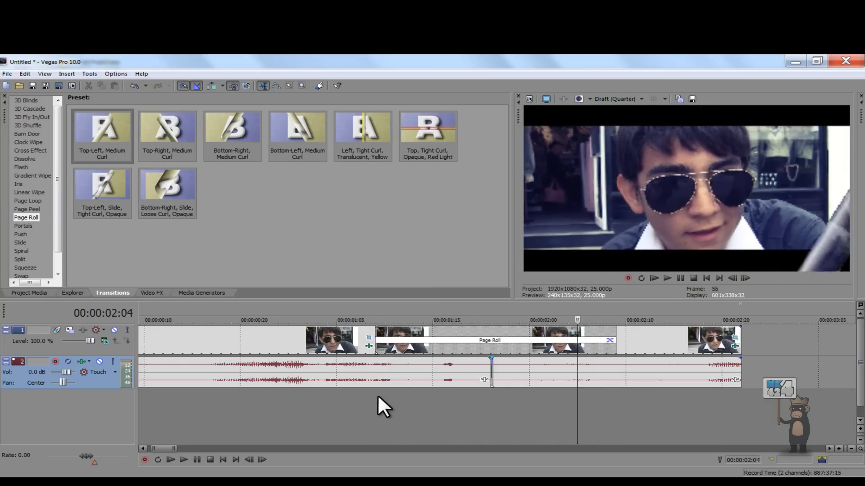
Shift the second clip about 11 frames earlier, trim about 12 frames off the extended Page Roll overlap's start, and play the transition
drag(637, 368, 489, 376)
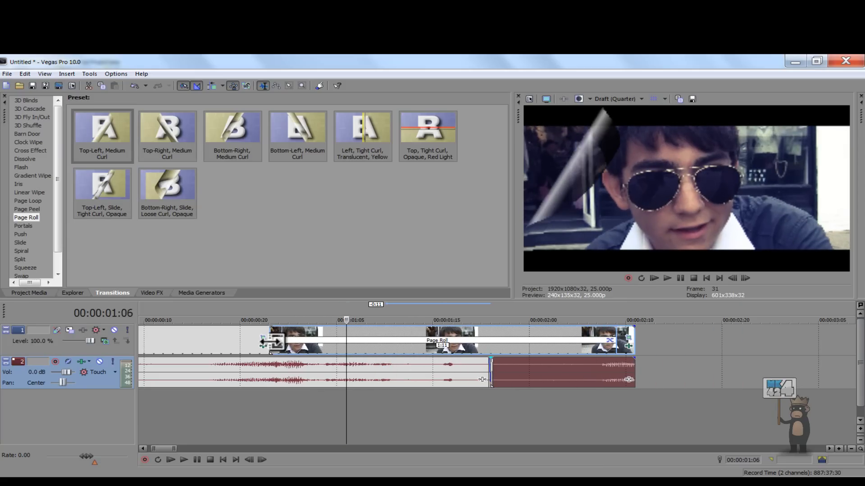
drag(270, 342, 386, 342)
click(381, 404)
key(space)
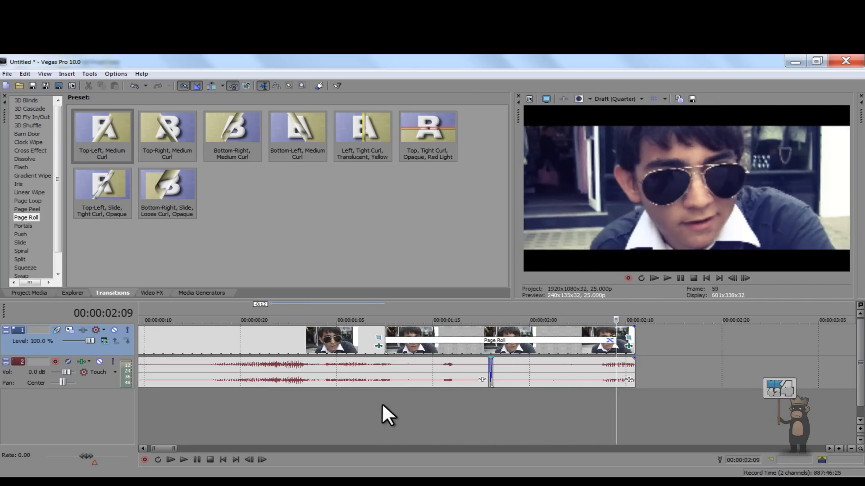
Place the timeline cursor at 00:00:01:20 and shorten the Page Roll transition's end by 4 frames
click(396, 385)
scroll(401, 384, down, 2)
click(275, 403)
scroll(307, 389, up, 1)
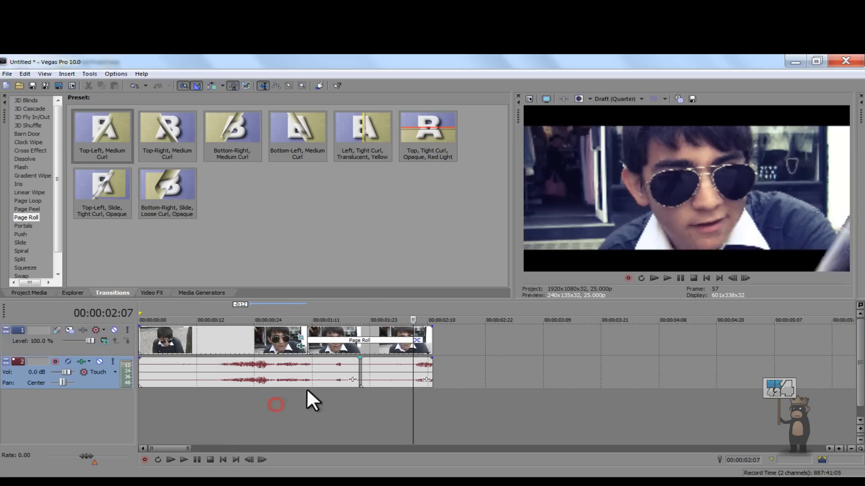
click(356, 407)
drag(426, 345, 406, 344)
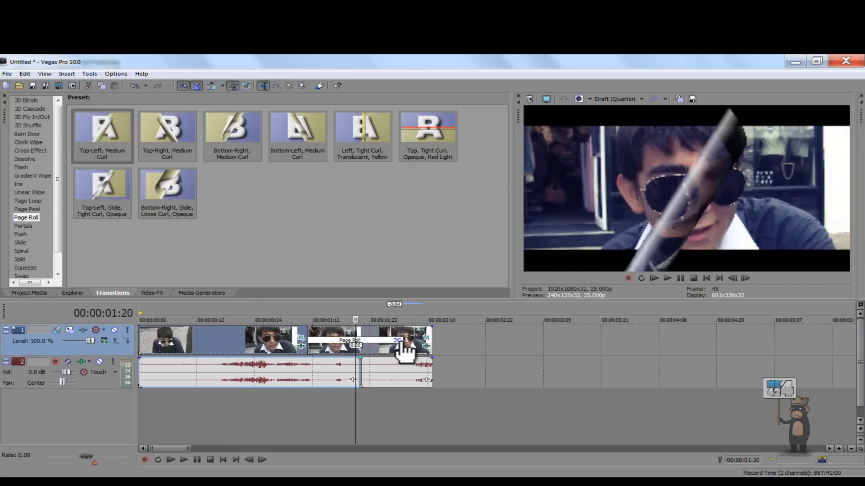
Add a Default Text title directly after the second clip on the video track and move its settings window clear of the preview
click(158, 292)
click(197, 294)
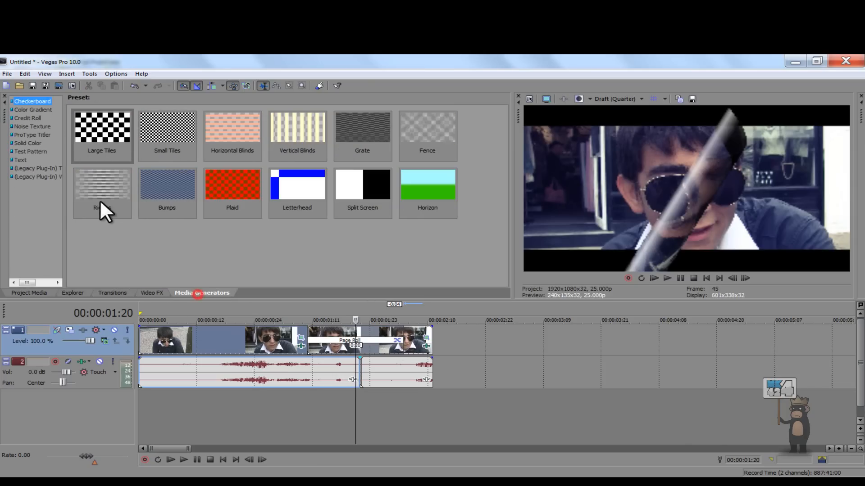
click(20, 160)
drag(107, 127, 443, 342)
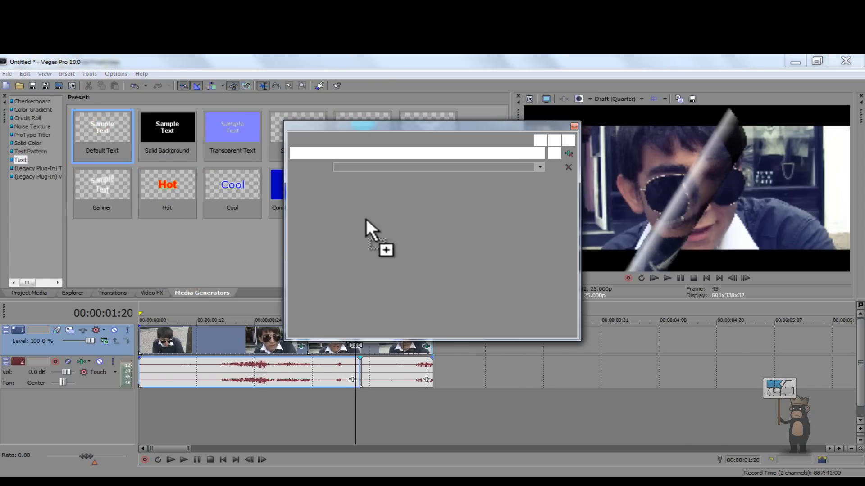
double_click(472, 126)
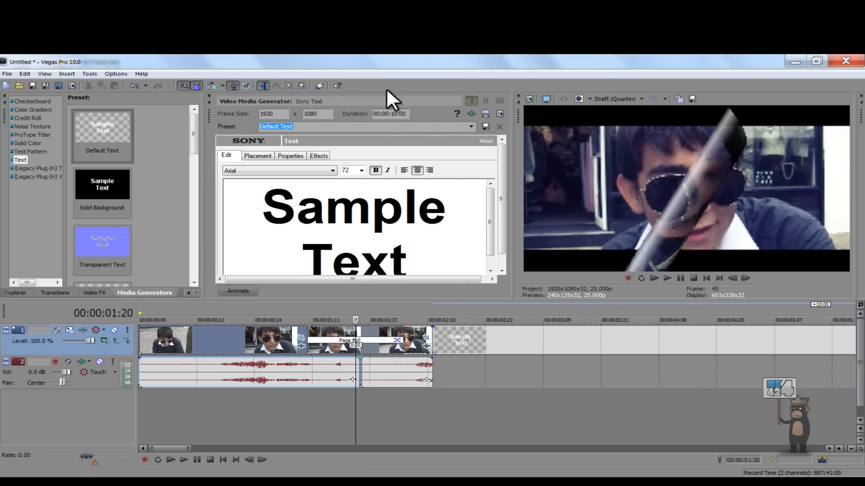
drag(209, 110, 352, 83)
drag(399, 70, 283, 71)
Replace the title's sample text with "vnsdlvndfjk" and preview it at 00:00:03:05
drag(426, 243, 251, 139)
text(vnsdlvndfjk)
click(524, 382)
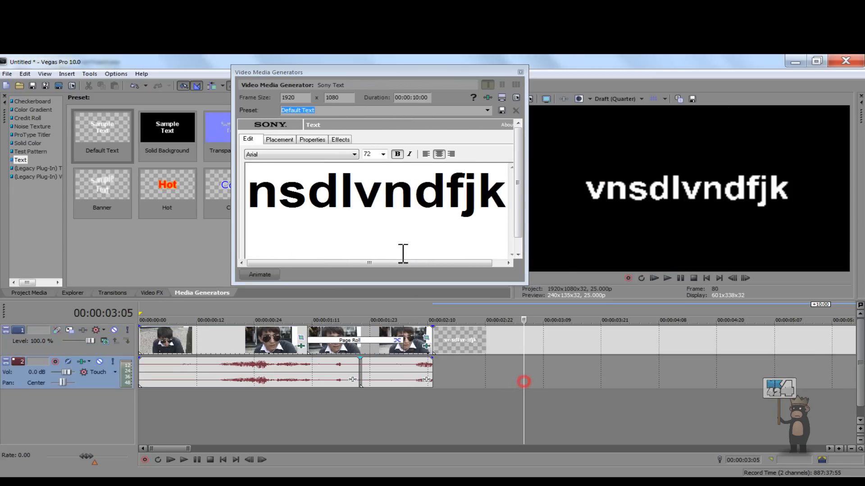
Look through the title's text properties and effects, and move the text up to about X 0.018, Y -0.276
click(282, 136)
click(312, 140)
click(342, 139)
click(280, 139)
drag(334, 219, 346, 238)
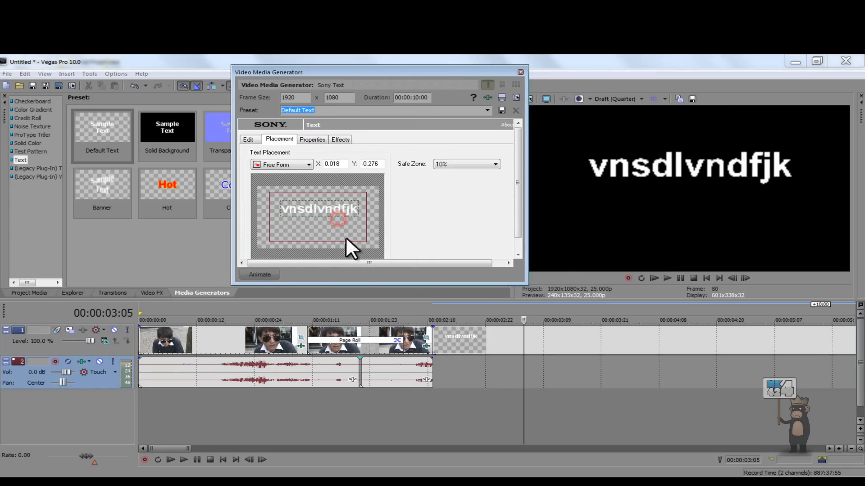
click(519, 72)
Examine the Color Curves effect settings on the first clip
click(602, 332)
scroll(604, 332, down, 3)
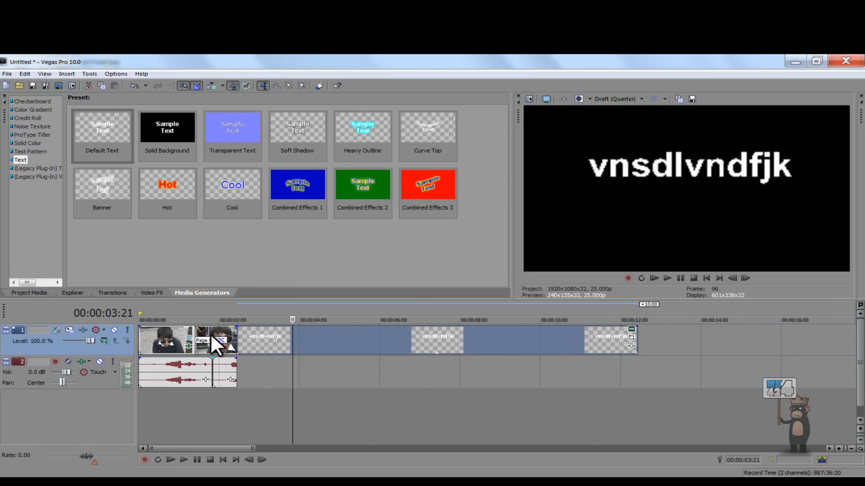
click(179, 339)
scroll(189, 337, up, 6)
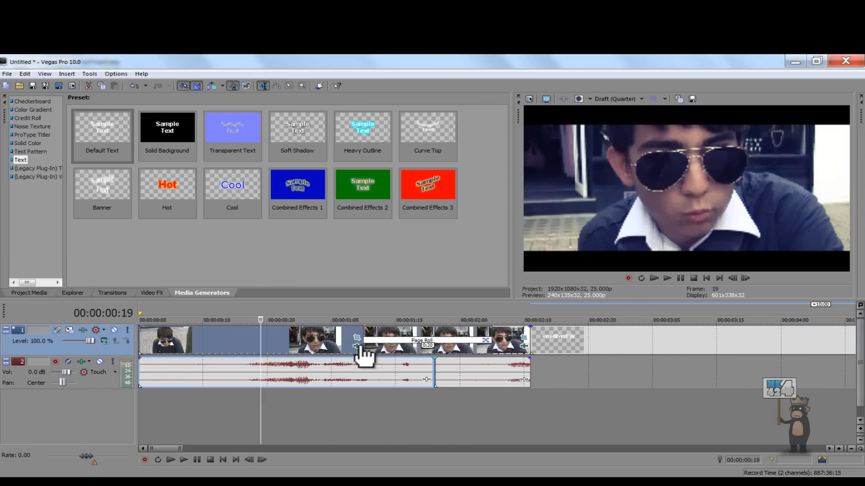
click(357, 346)
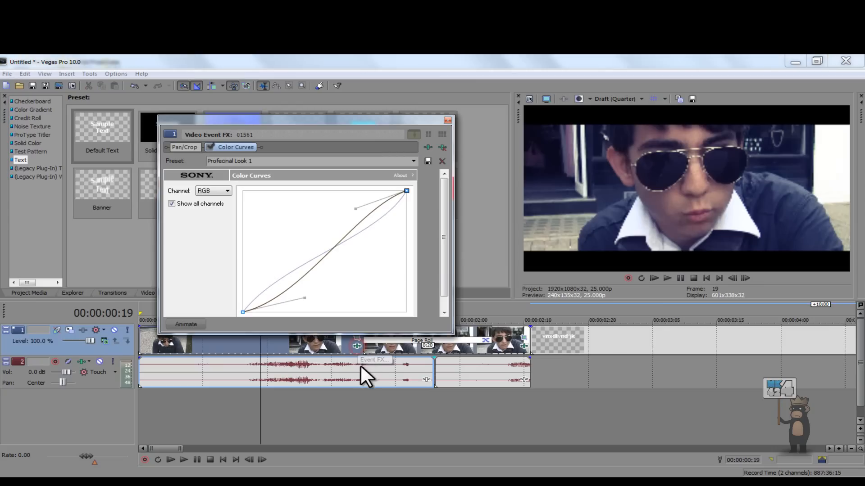
click(447, 120)
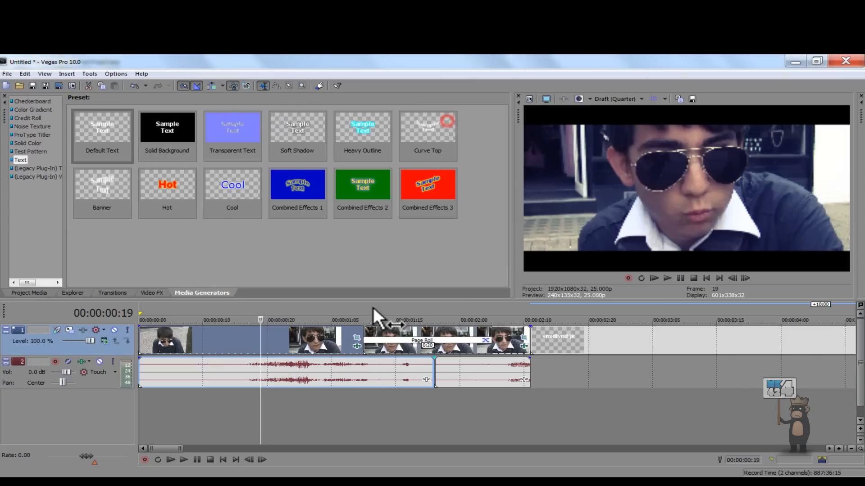
Reopen the title's generated media settings and review its text, placement, properties and effects
click(614, 339)
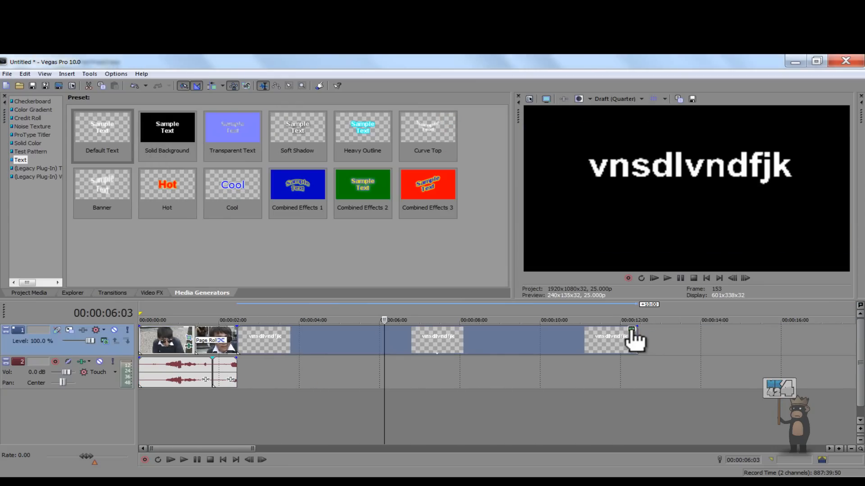
click(632, 330)
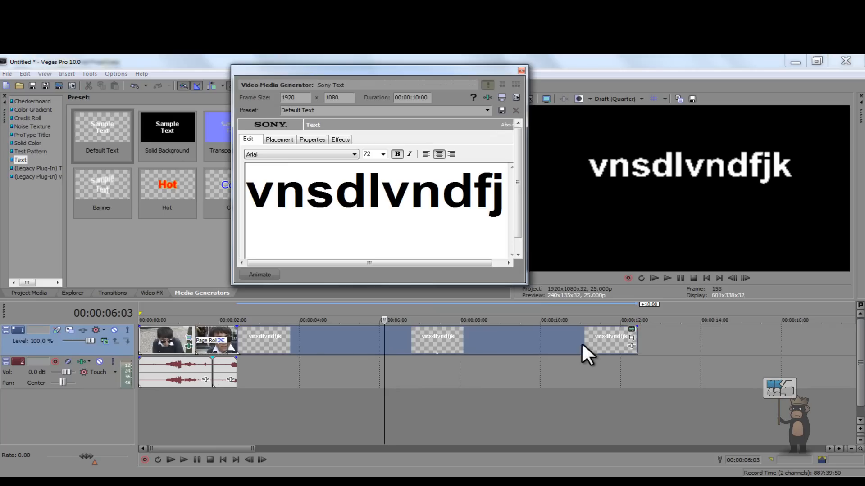
click(279, 140)
click(315, 140)
click(340, 140)
click(521, 70)
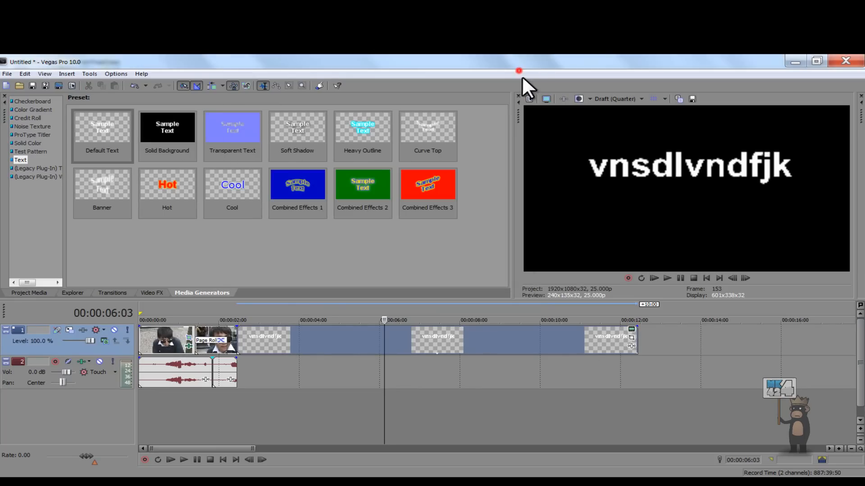
Look over the title clip on the timeline and show the project's media files instead of the media generators
click(604, 358)
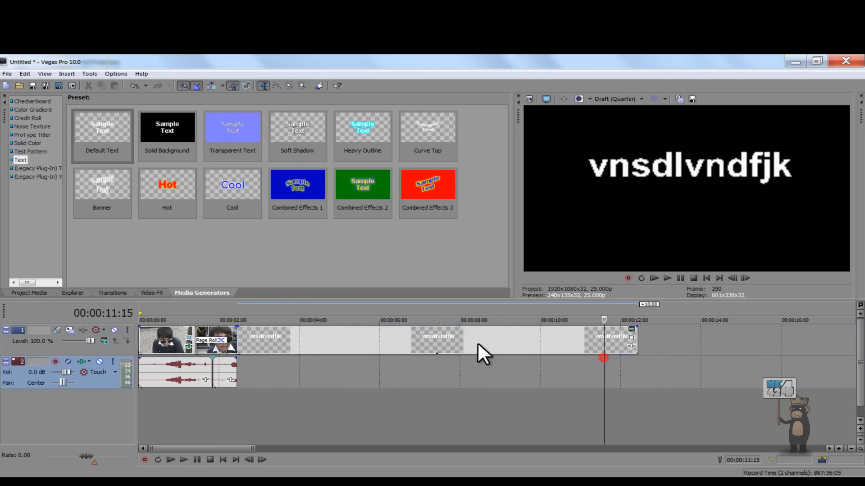
scroll(383, 351, up, 1)
scroll(304, 362, down, 2)
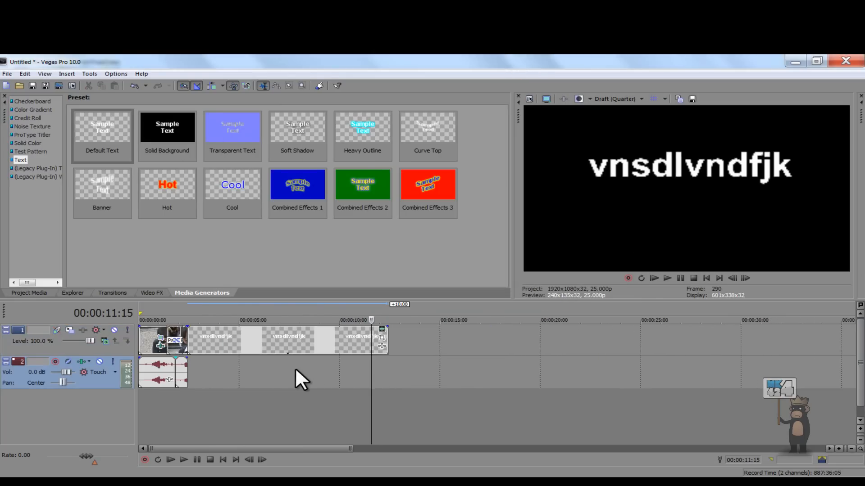
click(199, 395)
scroll(244, 390, up, 3)
click(25, 293)
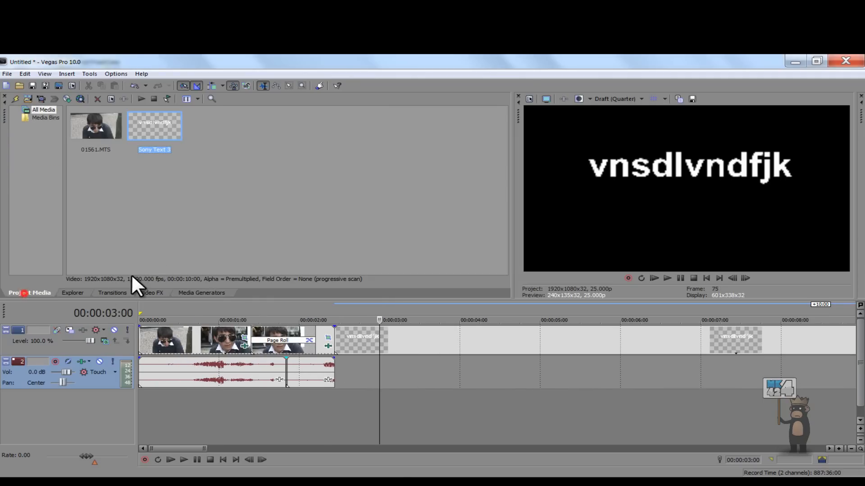
click(212, 164)
Add the Reverb plug-in to the first clip's audio and set its reverb out to -20.1 dB
click(253, 377)
scroll(253, 377, up, 2)
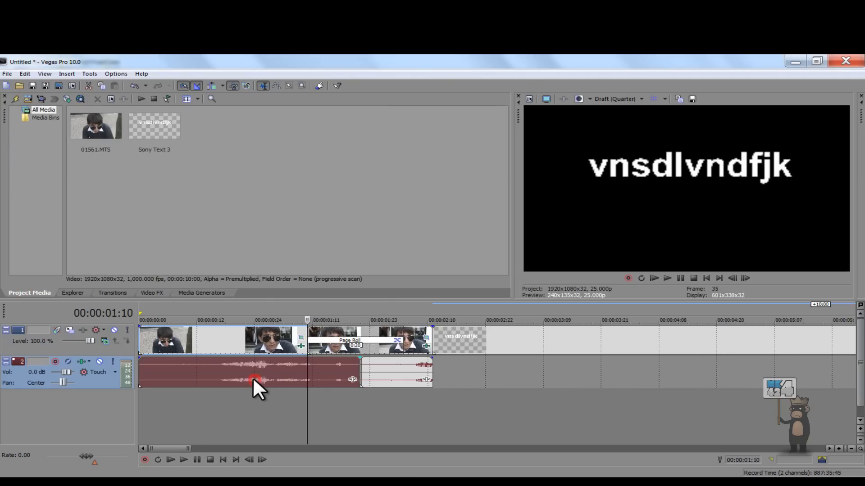
click(353, 380)
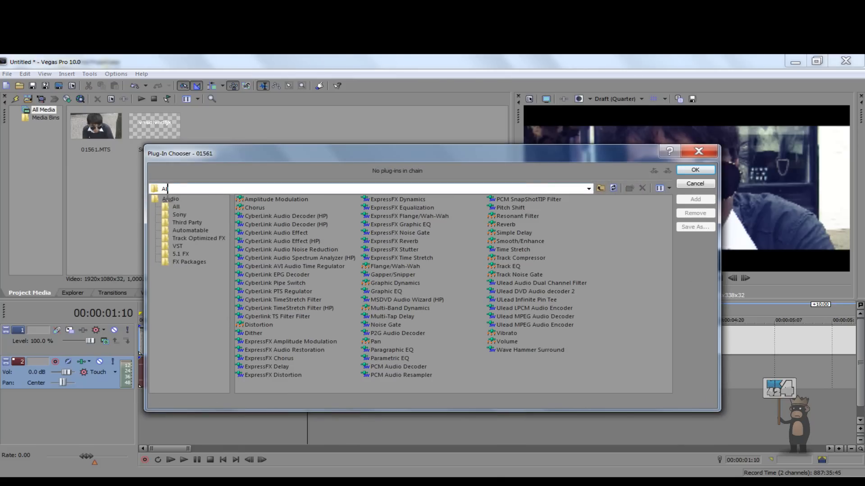
click(505, 224)
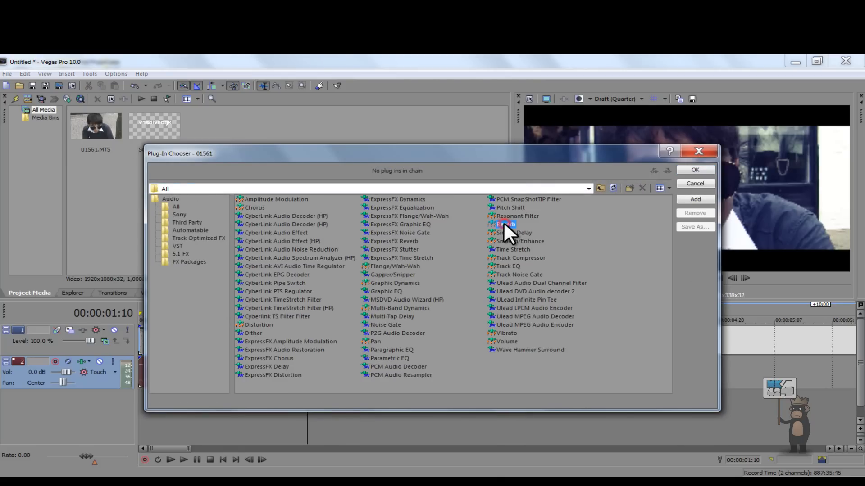
click(704, 198)
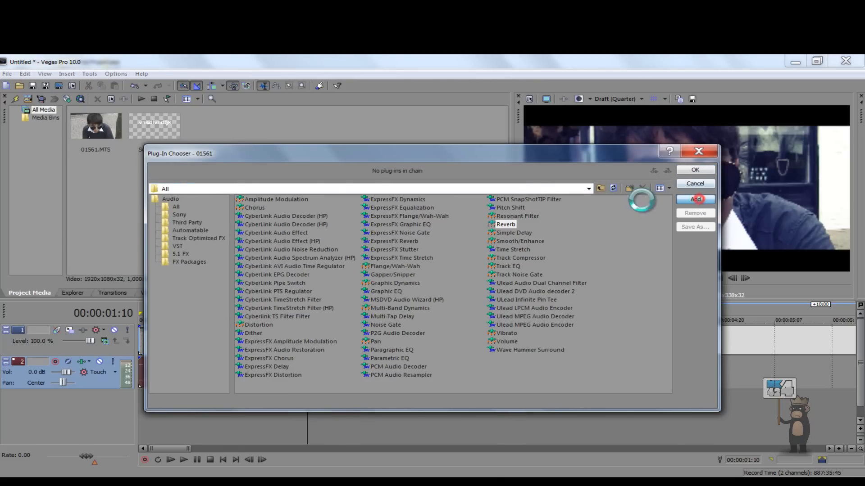
click(709, 173)
drag(118, 232, 119, 226)
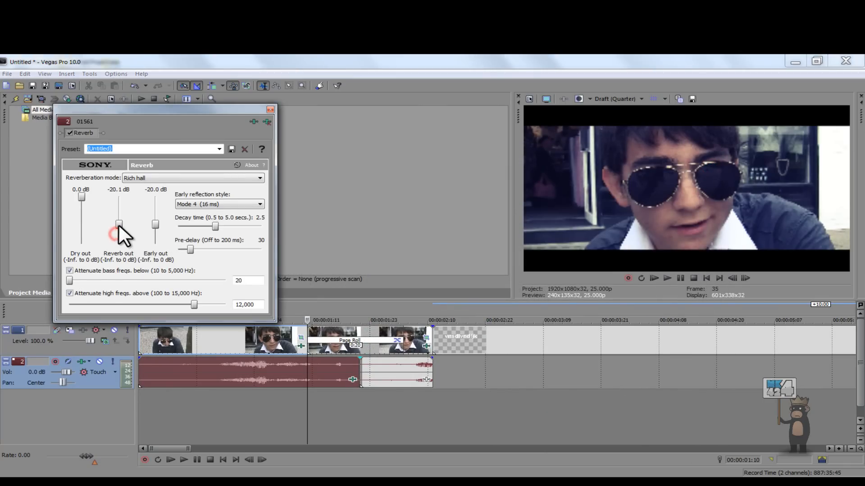
Play the timeline from the start to check the reverb, stop playback and close the Reverb settings
click(172, 460)
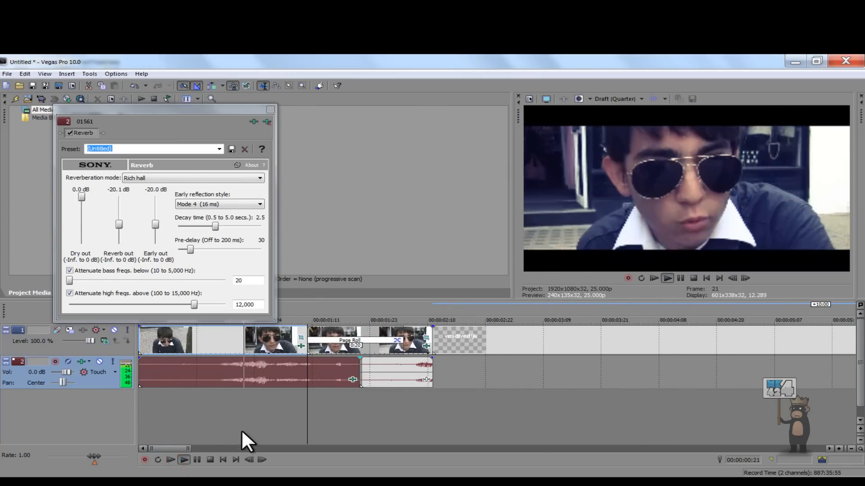
click(209, 458)
click(335, 405)
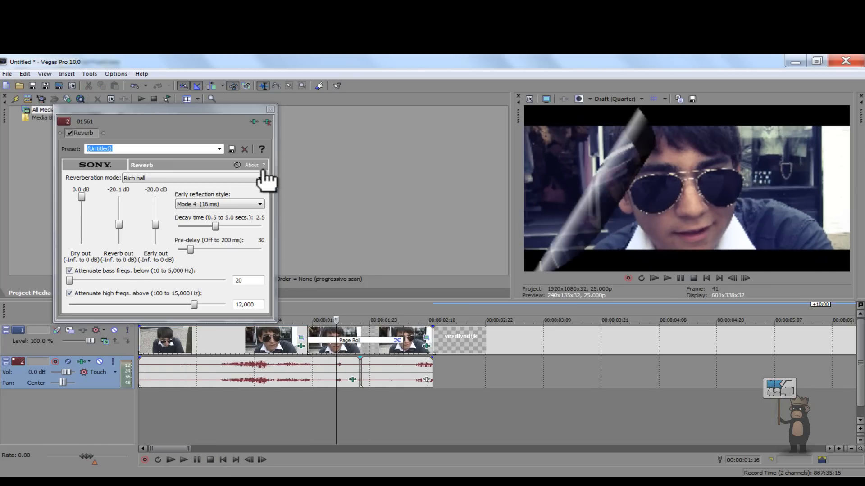
click(270, 110)
Select the timeline region from 00:00:00:00 to 00:00:03:16, covering both clips and the beginning of the title
click(377, 393)
scroll(377, 394, down, 3)
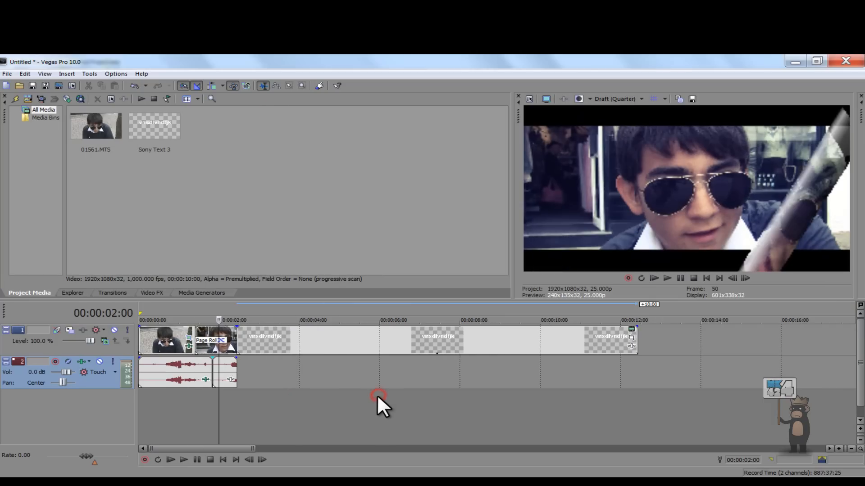
click(384, 428)
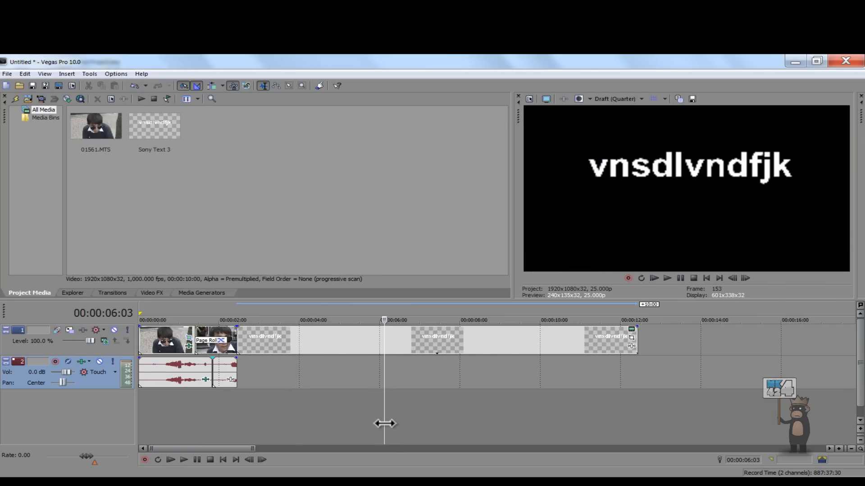
click(238, 401)
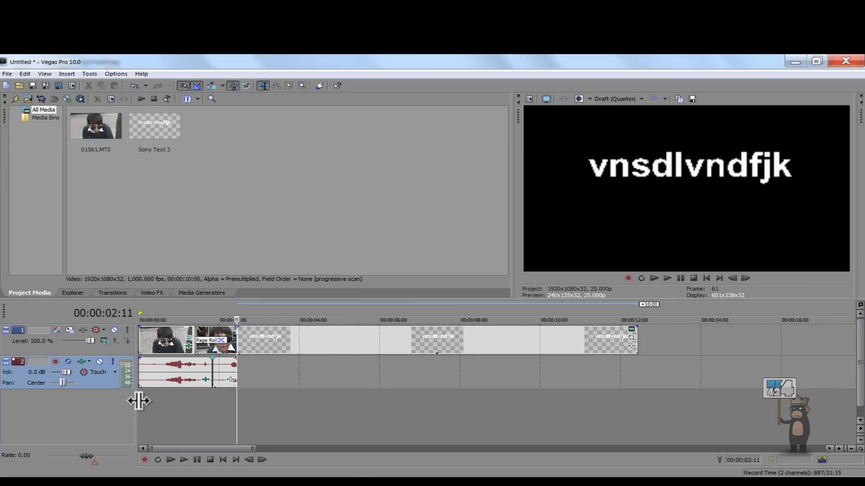
click(214, 402)
drag(234, 399, 75, 401)
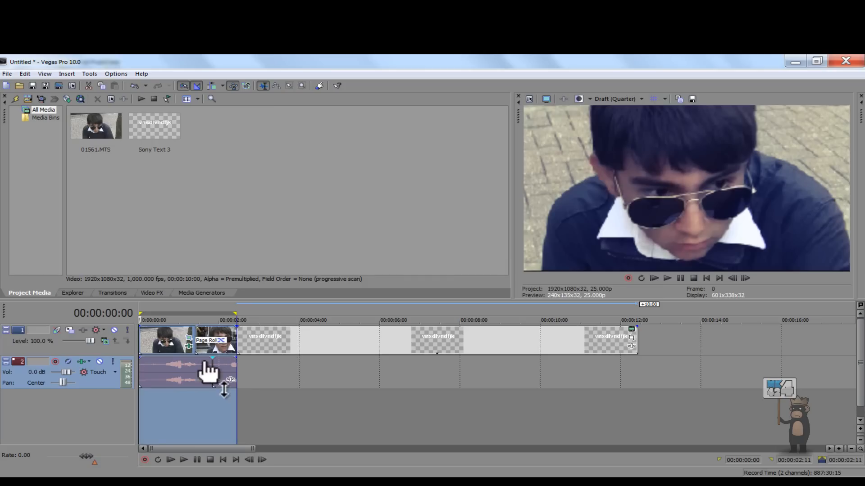
shift+click(285, 409)
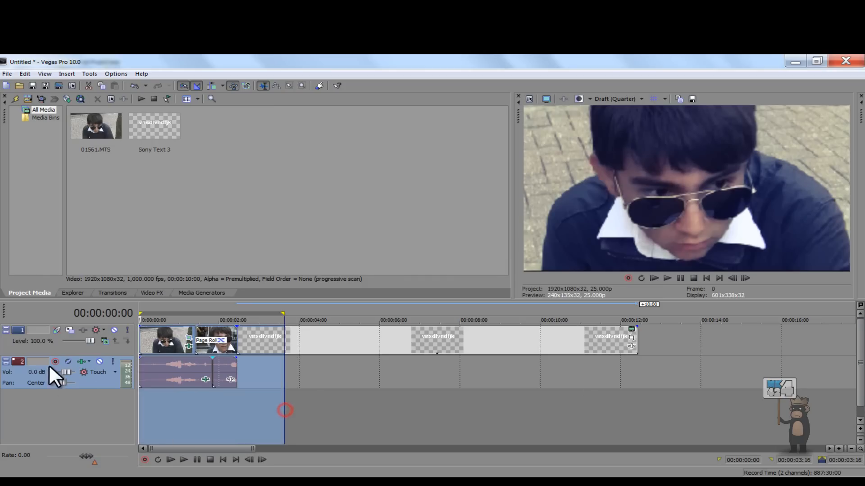
Set up a render of the project to the Desktop in the Windows Media Video V11 (*.wmv) format
click(7, 73)
click(22, 141)
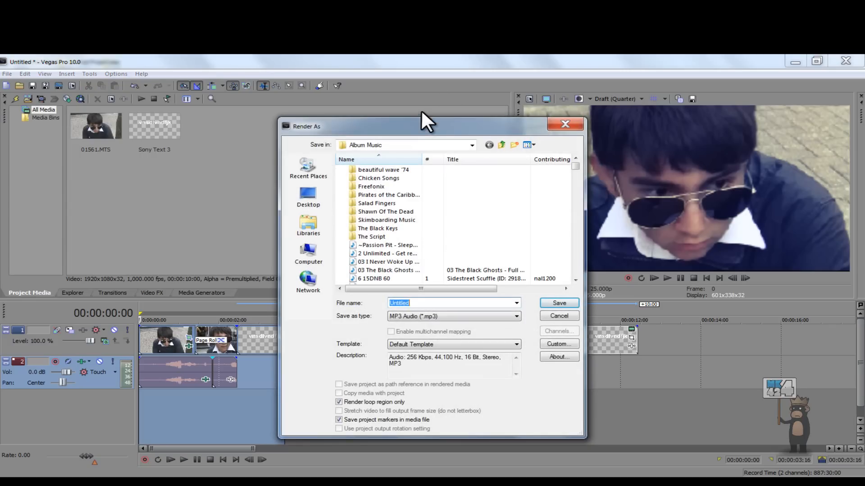
click(308, 193)
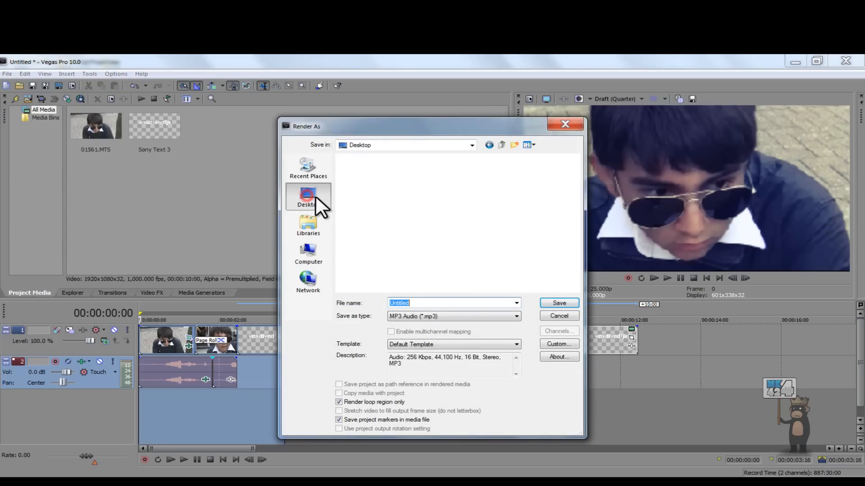
click(433, 315)
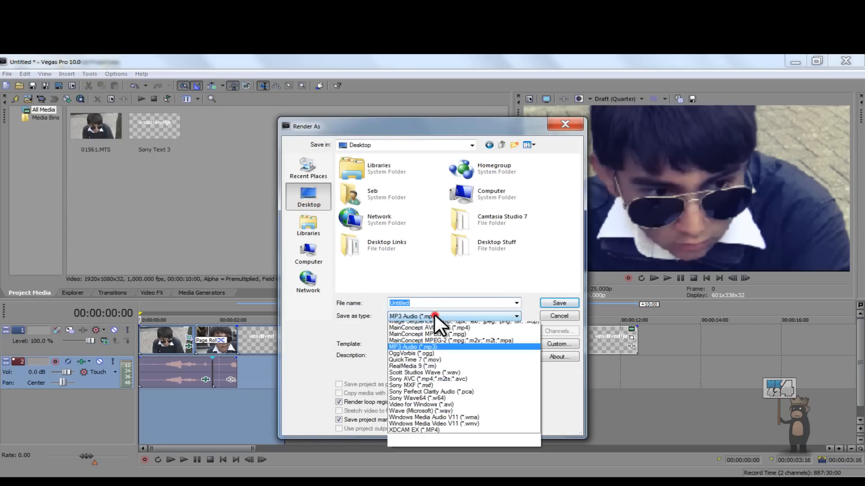
click(476, 459)
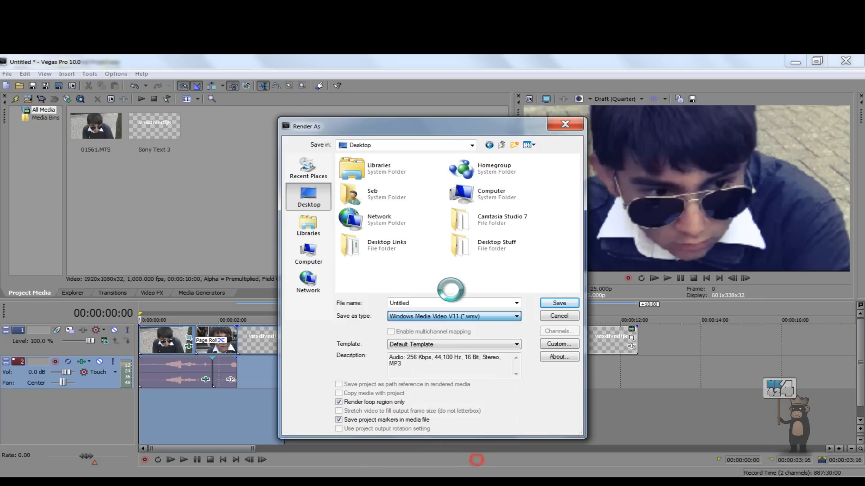
Name the output file Tut, keep rendering limited to the loop region only, and start the render
click(436, 302)
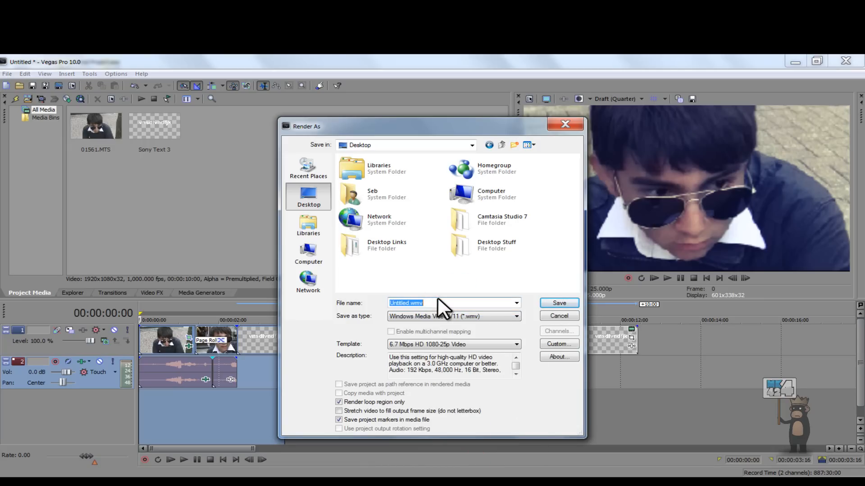
text(Tut)
click(377, 401)
click(378, 403)
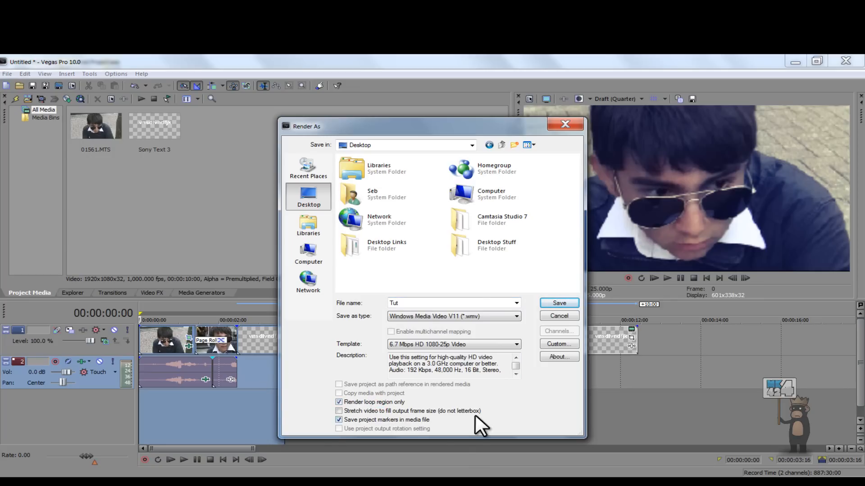
click(548, 303)
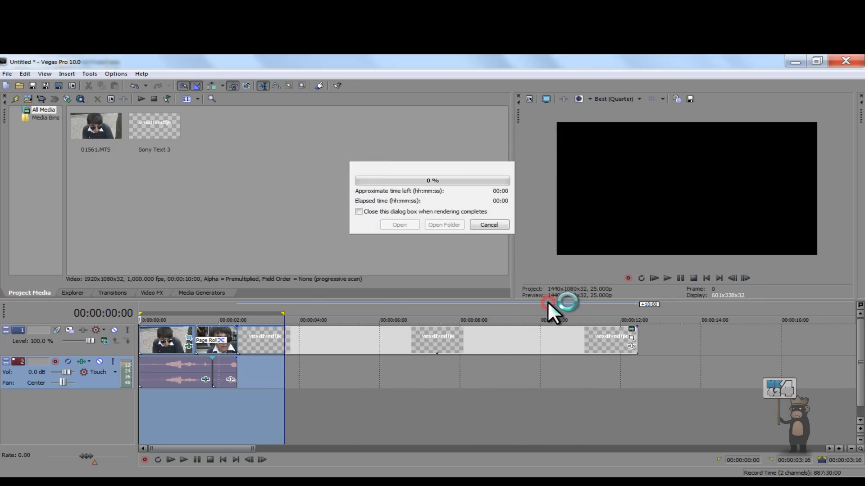